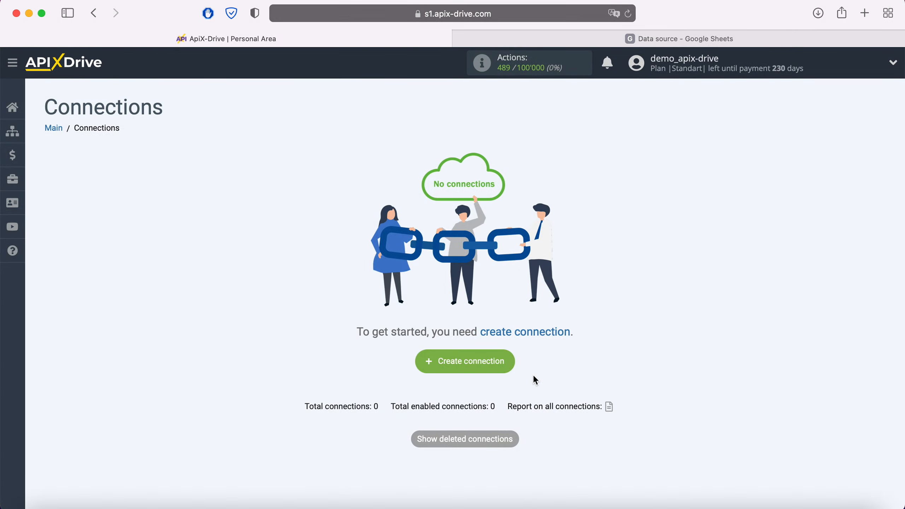
Create a new connection with Google Sheets as the data source system.
left_click(501, 361)
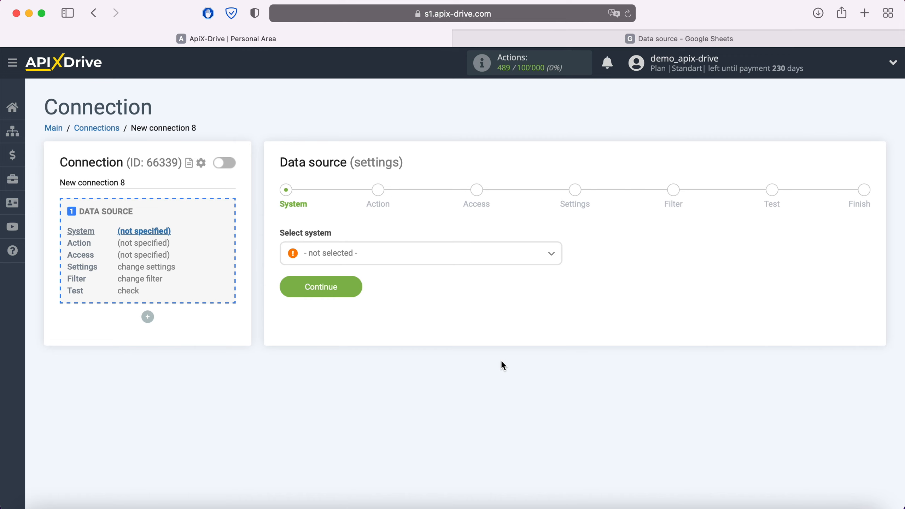
left_click(391, 257)
scroll(414, 363, "down", 10)
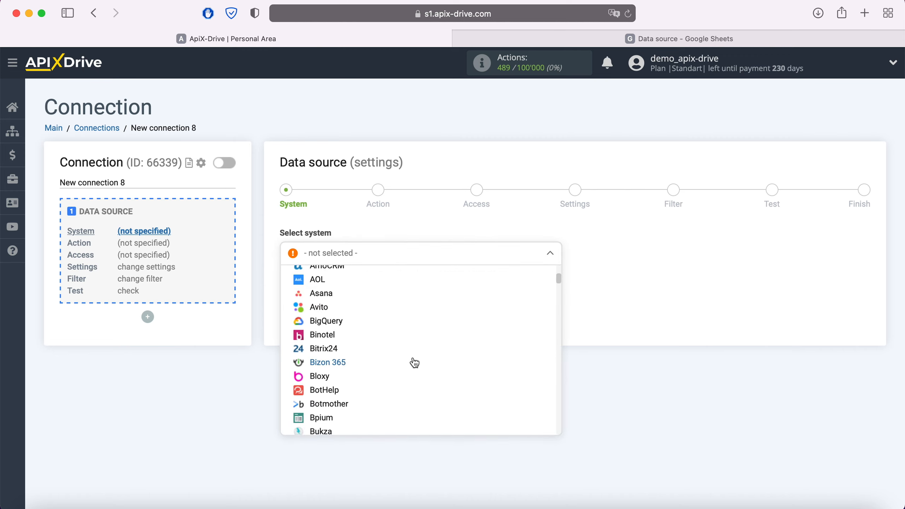
scroll(413, 363, "down", 10)
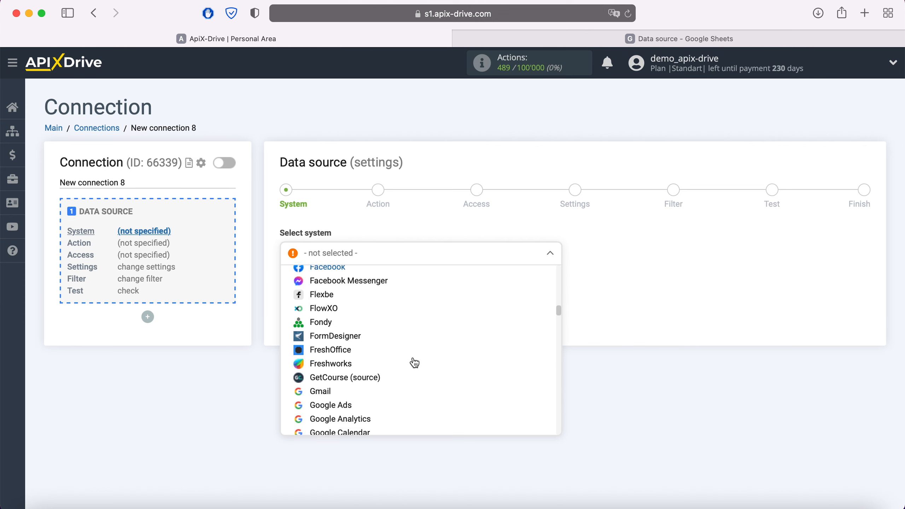
left_click(360, 386)
left_click(350, 282)
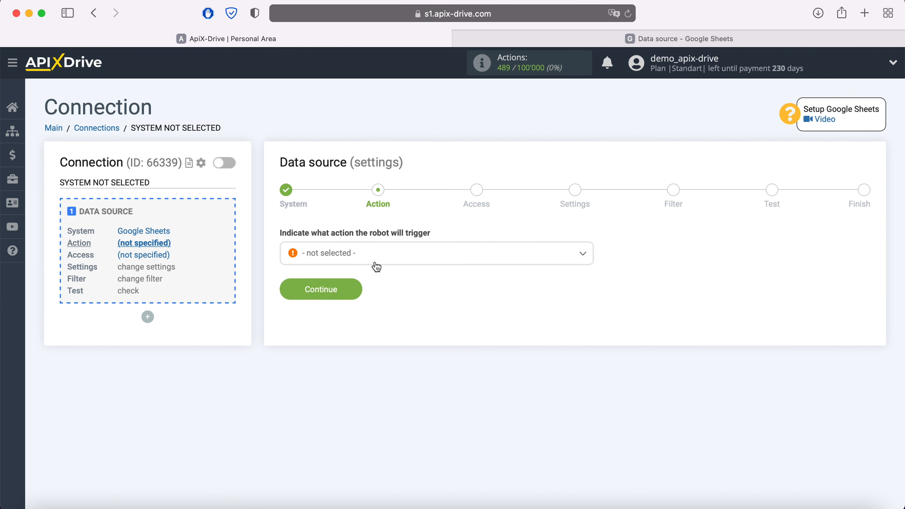
Set the data source action to Get Rows (new) and continue to the access stage.
left_click(383, 254)
left_click(355, 331)
left_click(353, 291)
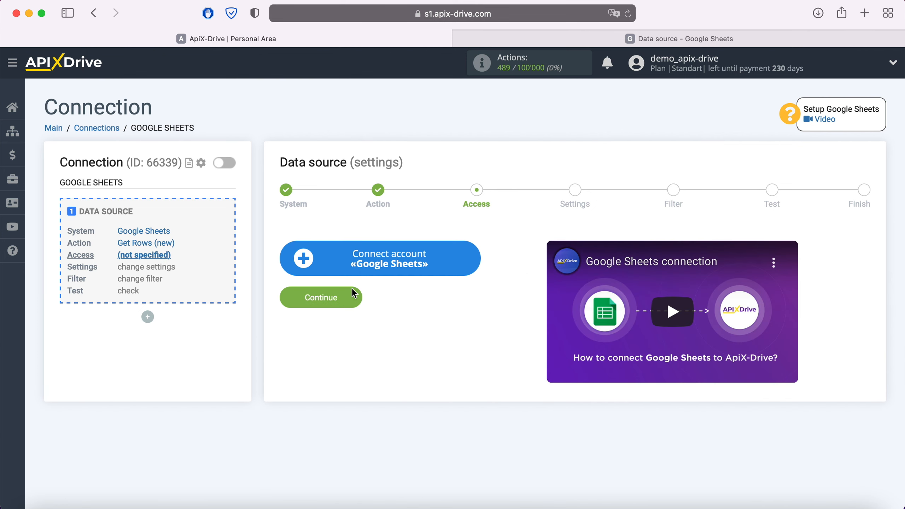
Start connecting a Google Sheets account and sign in to Google with the saved account e-mail and password.
left_click(465, 263)
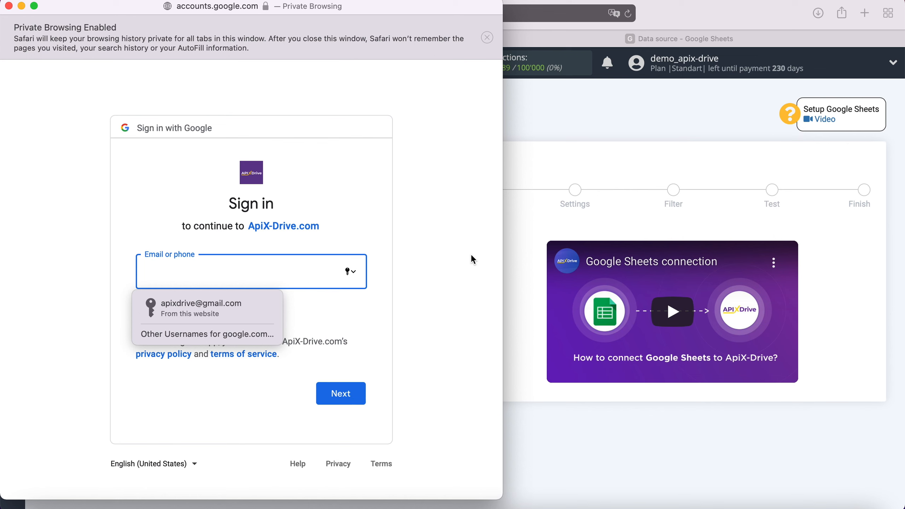
left_click(199, 306)
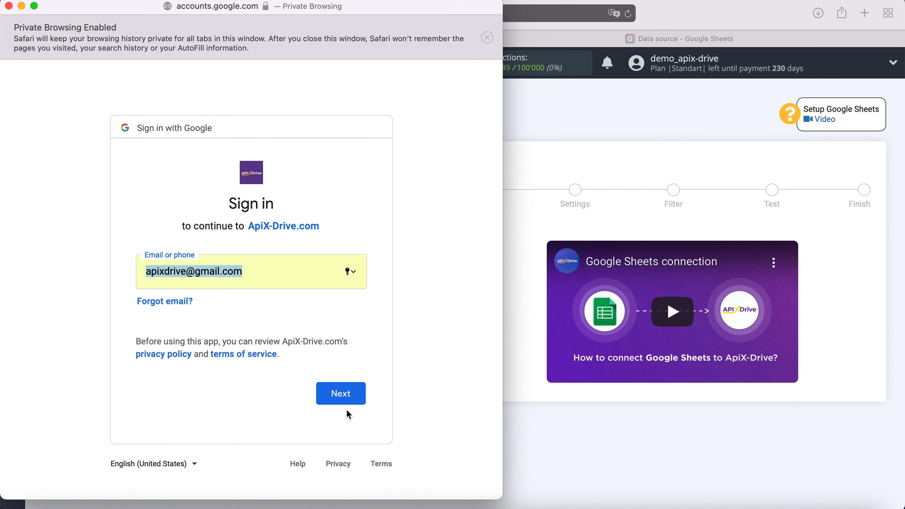
left_click(360, 403)
left_click(240, 306)
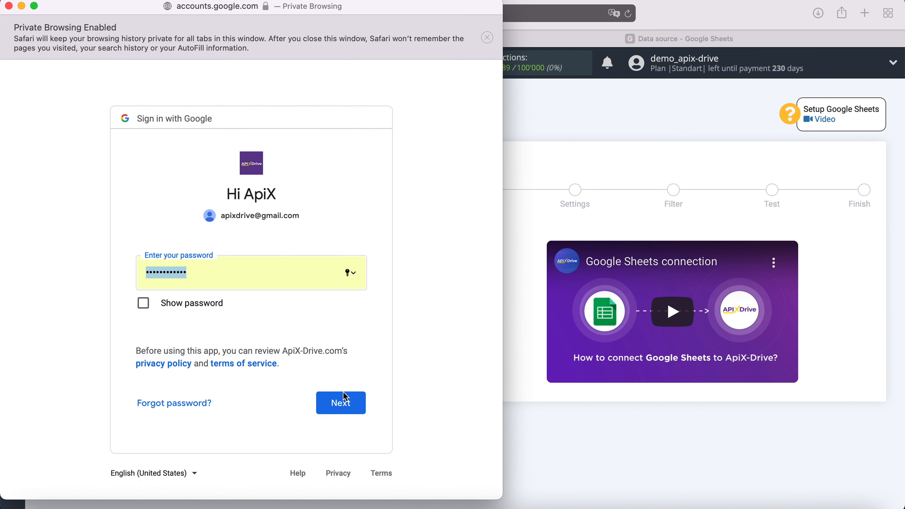
left_click(355, 397)
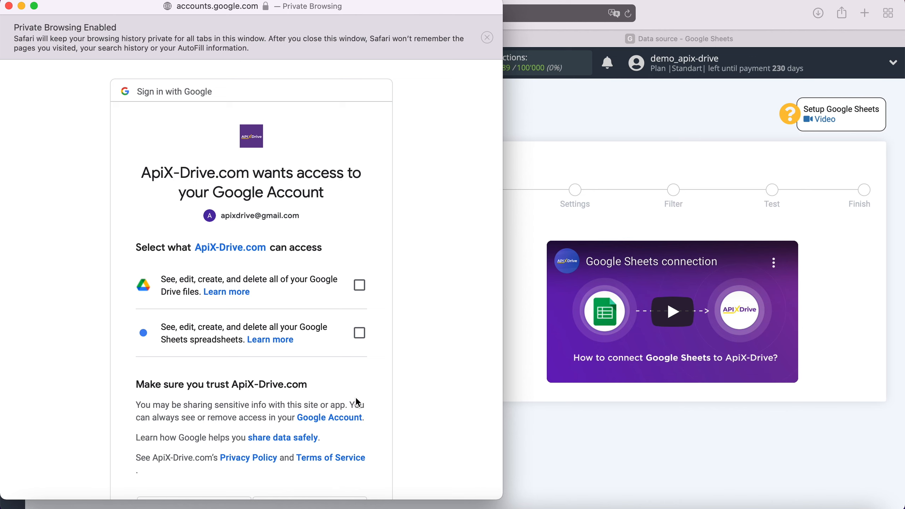
Grant ApiX-Drive access to the Google Drive files and Sheets spreadsheets, and use the connected ApiX Drive login for the data source.
left_click(359, 285)
left_click(359, 333)
scroll(400, 325, "down", 5)
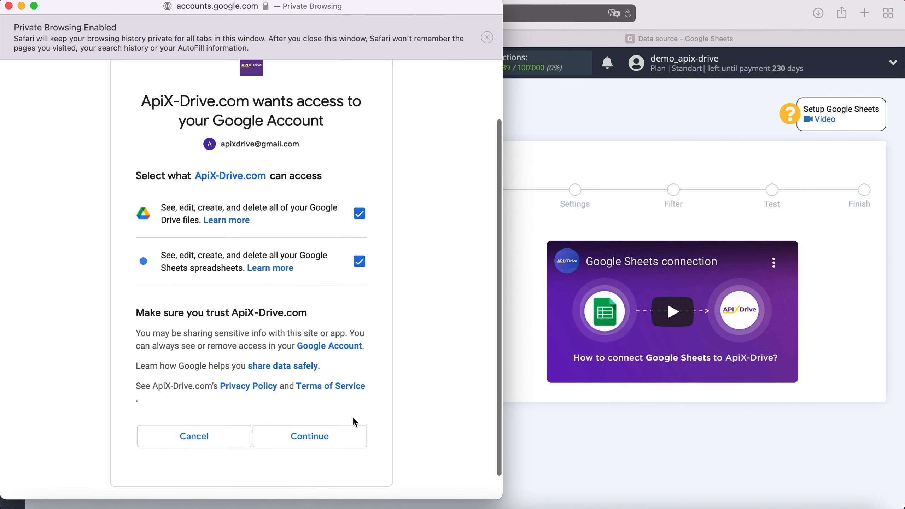
left_click(344, 435)
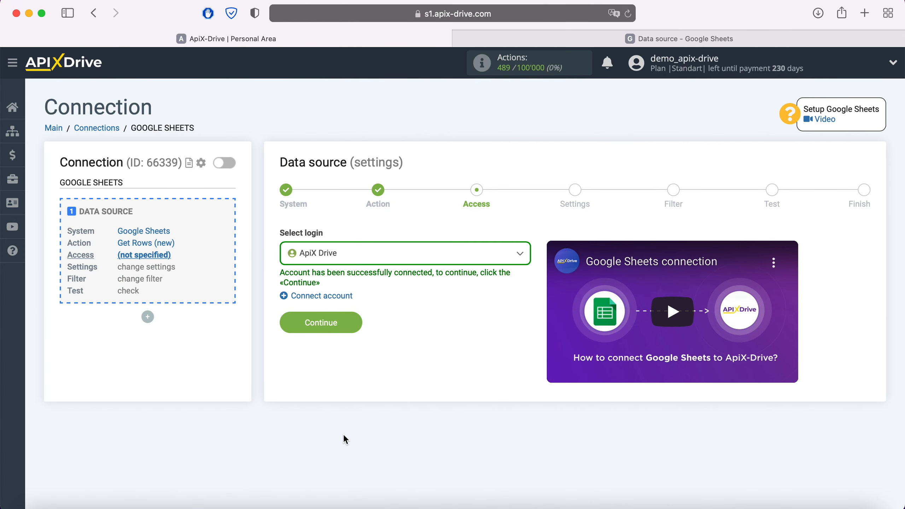
left_click(394, 255)
left_click(345, 330)
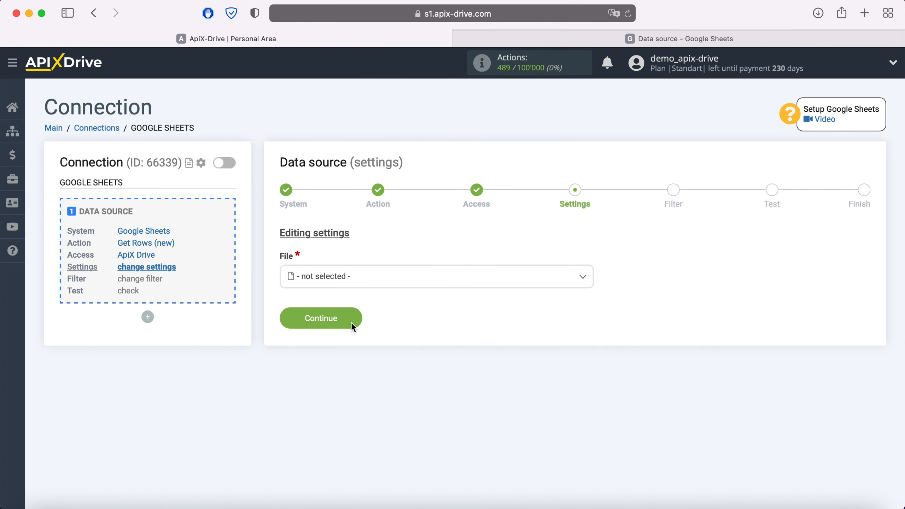
Choose the file Data source and its sheet Data source in the data source settings.
left_click(354, 277)
left_click(326, 355)
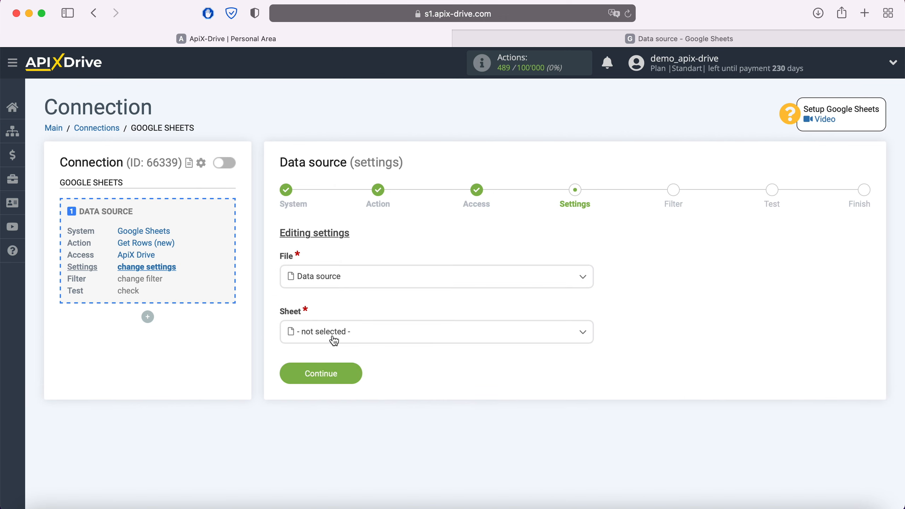
left_click(334, 340)
left_click(335, 398)
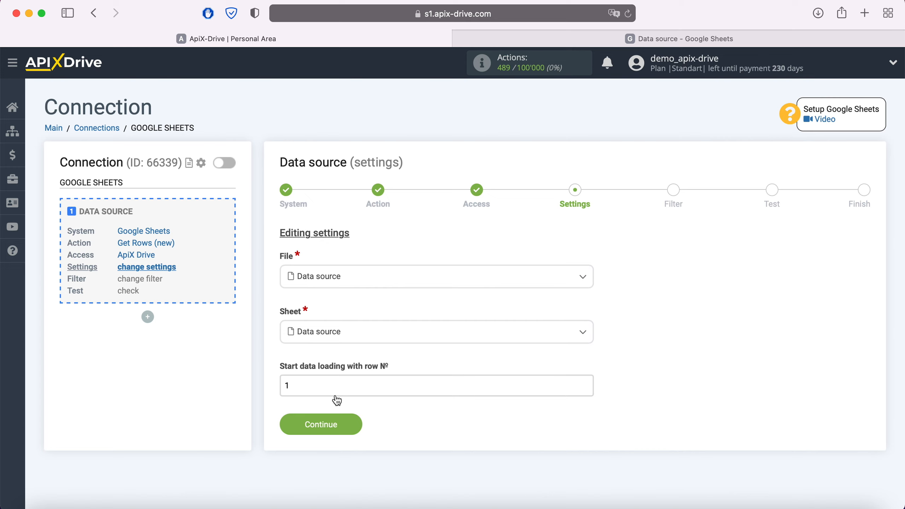
Check the header row in the Data source spreadsheet and set data loading to start with row 2.
left_click(630, 40)
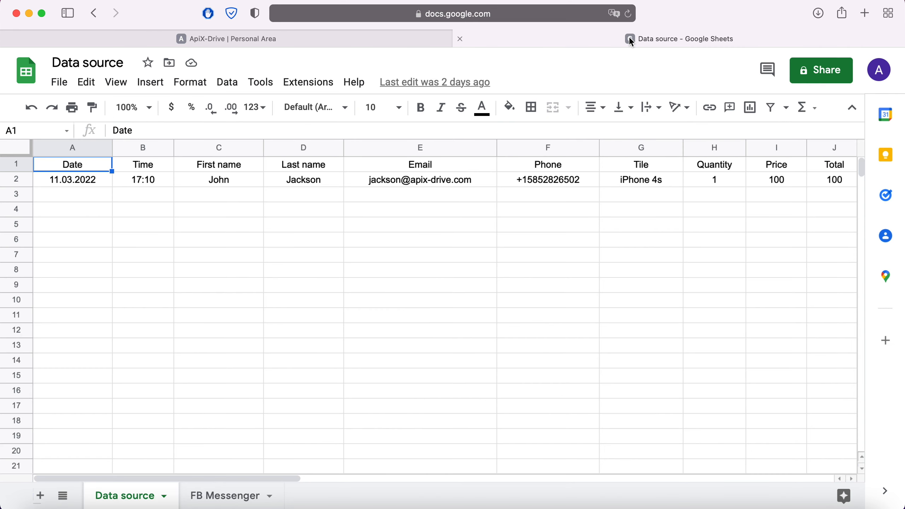
left_click(209, 45)
left_click(287, 385)
key("super+a")
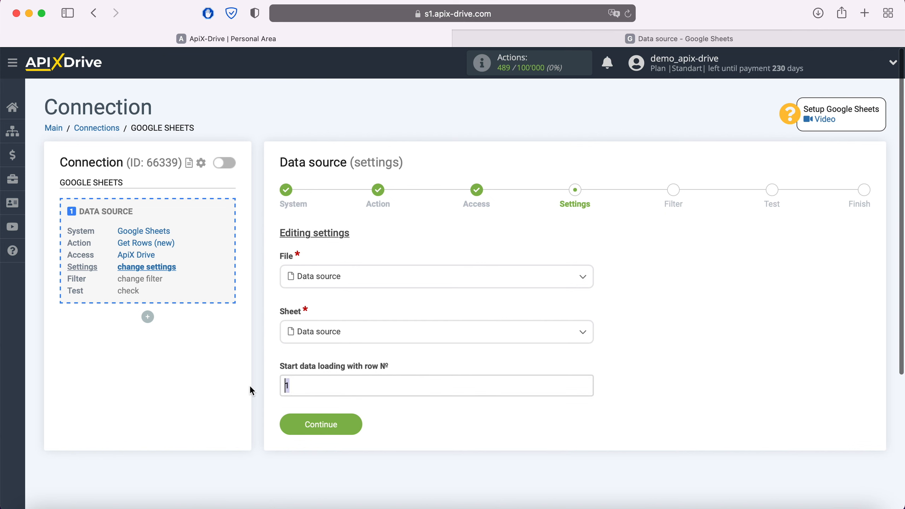
type("2")
left_click(353, 424)
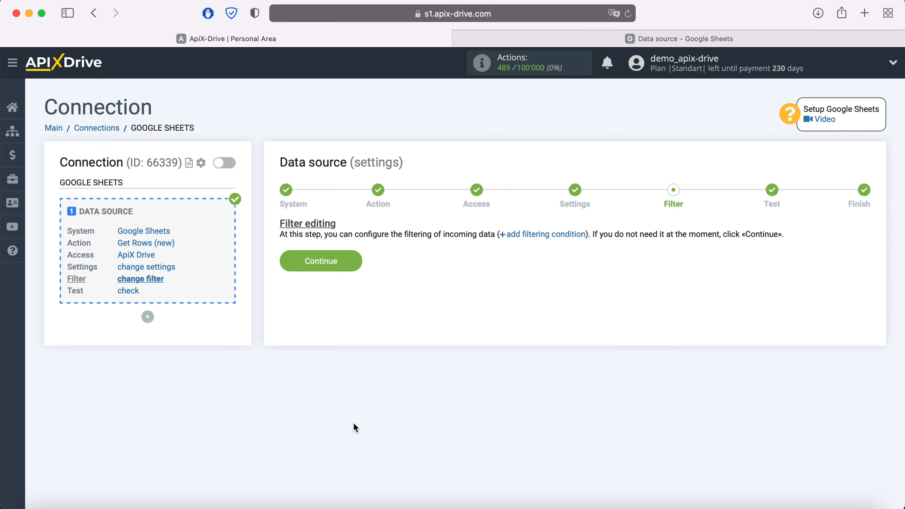
Finish the data source setup without a filter and start configuring data receiving.
left_click(353, 260)
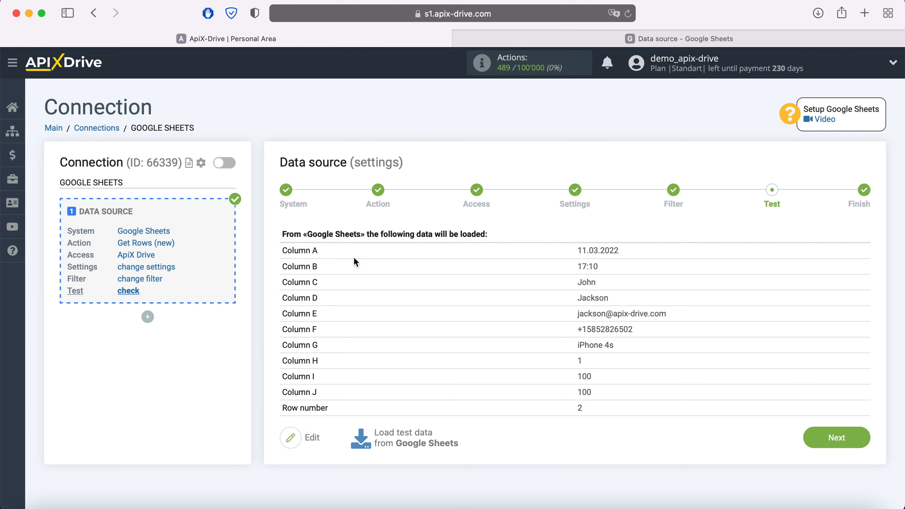
left_click(853, 435)
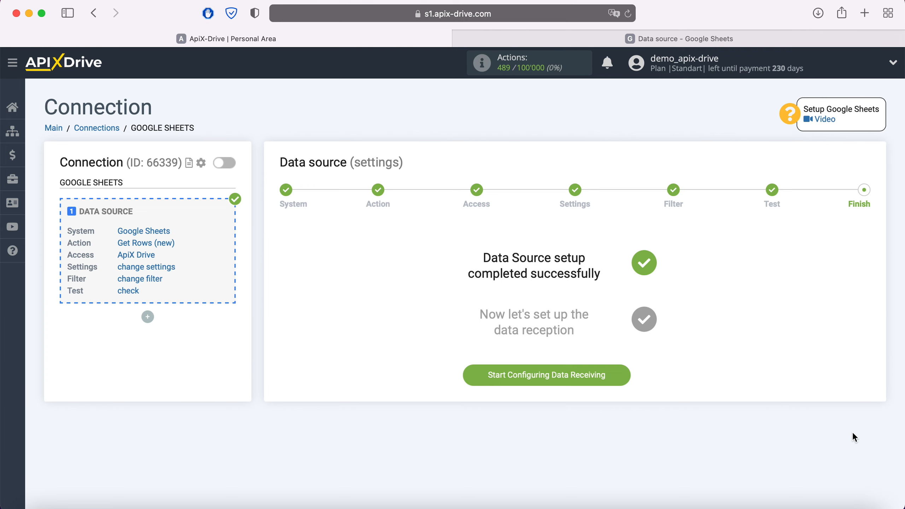
left_click(624, 375)
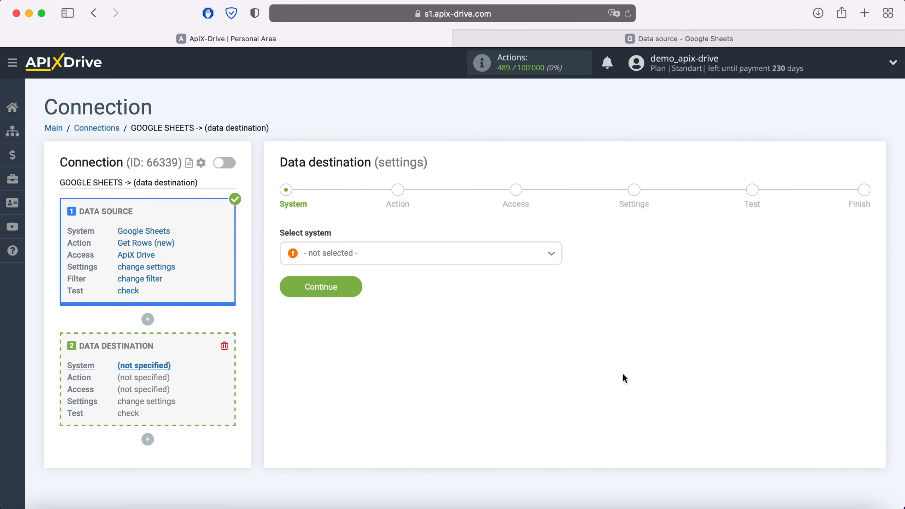
Select Ontraport as the data destination system and continue to its action stage.
left_click(479, 258)
scroll(461, 336, "down", 5)
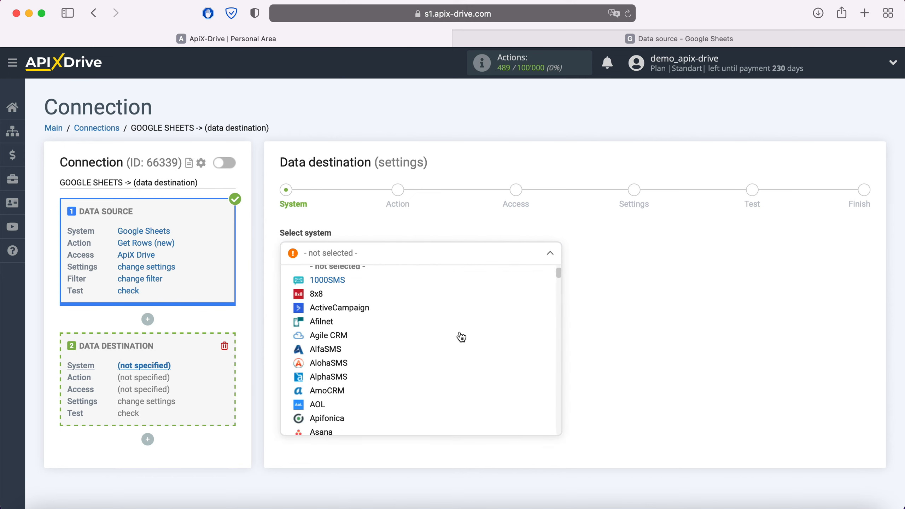
scroll(460, 336, "down", 15)
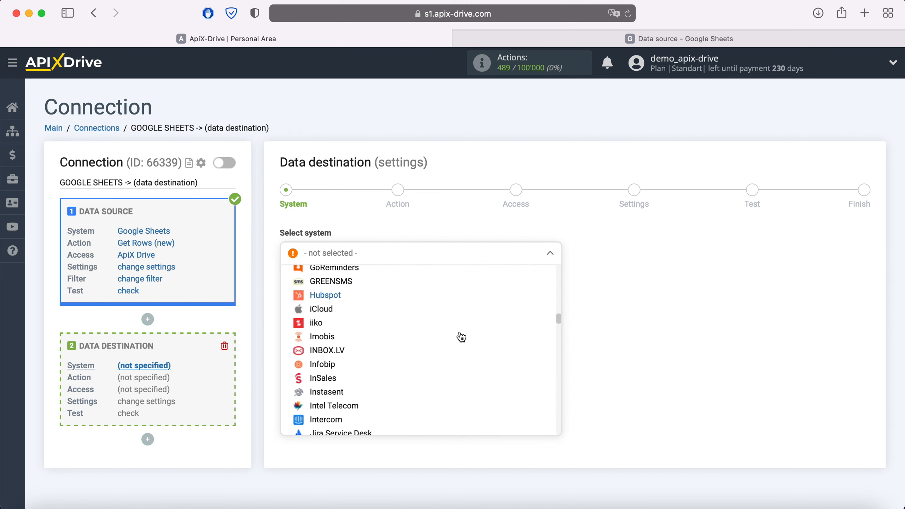
scroll(460, 337, "down", 15)
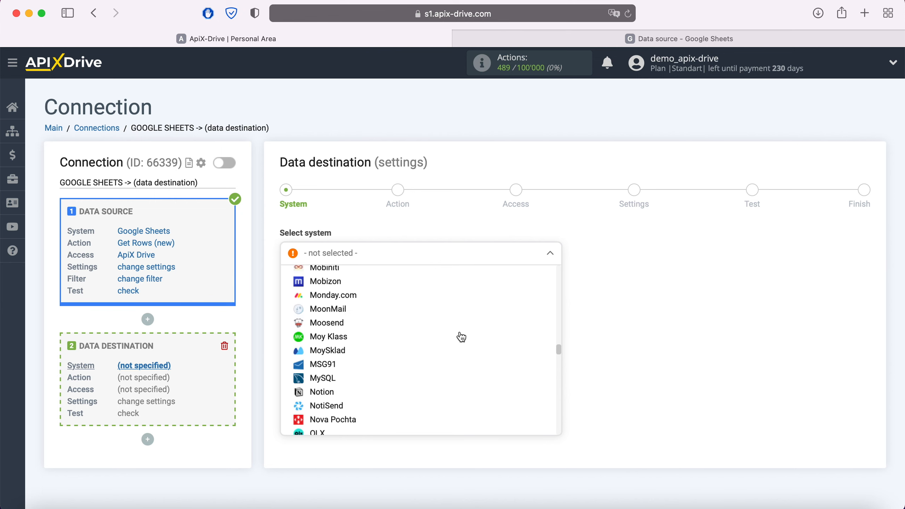
scroll(461, 337, "down", 2)
left_click(340, 331)
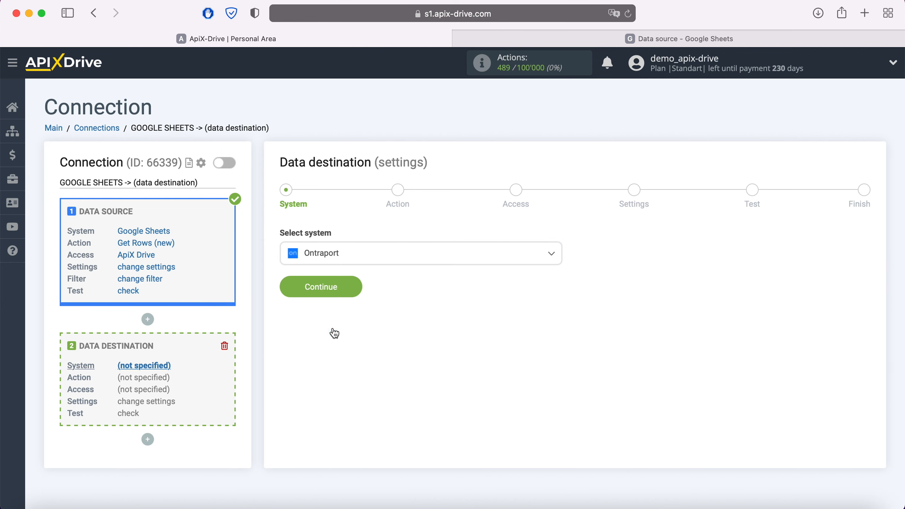
left_click(356, 289)
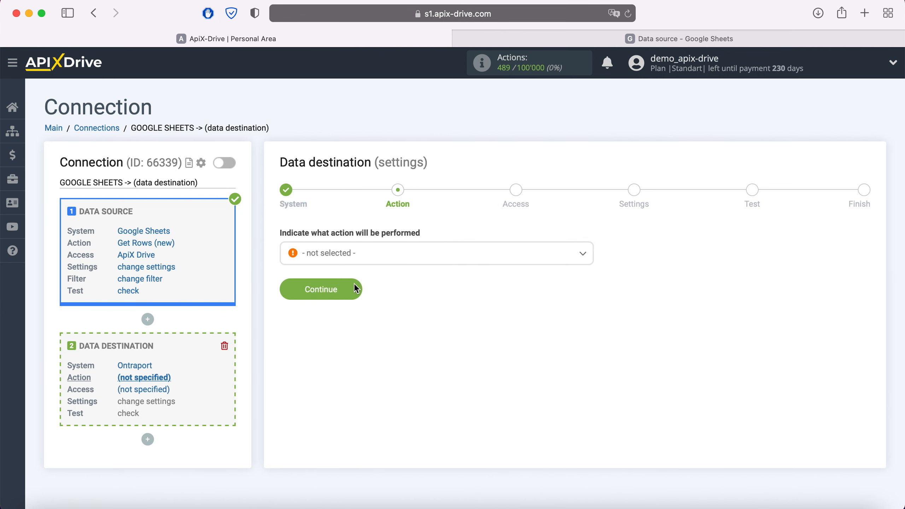
Set the data destination action to Add / Update Contact and continue to the access stage.
left_click(382, 259)
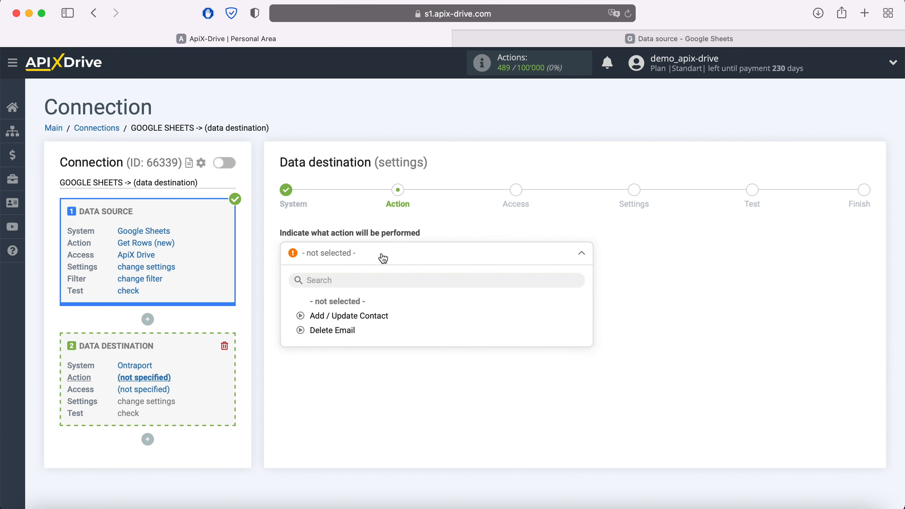
left_click(375, 322)
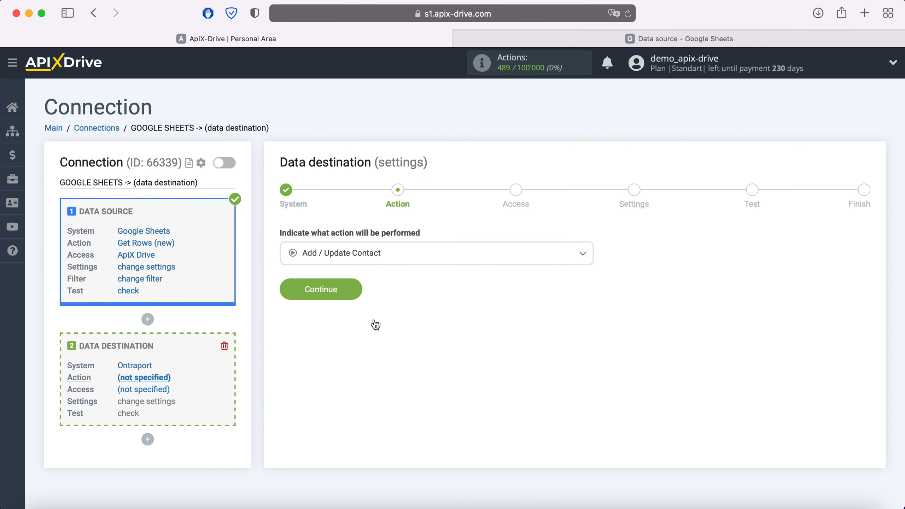
left_click(354, 290)
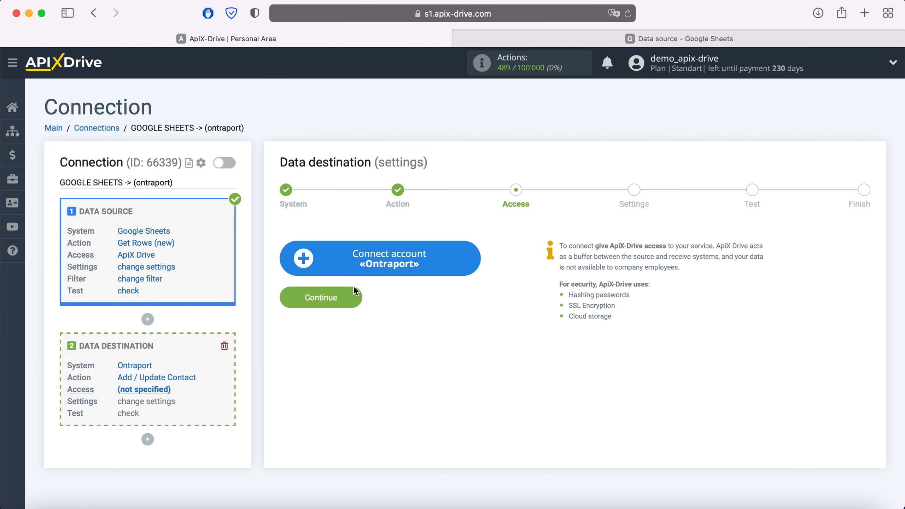
Start connecting an Ontraport account, switch to Ontraport and open the API key manager in its Admin integrations.
left_click(471, 259)
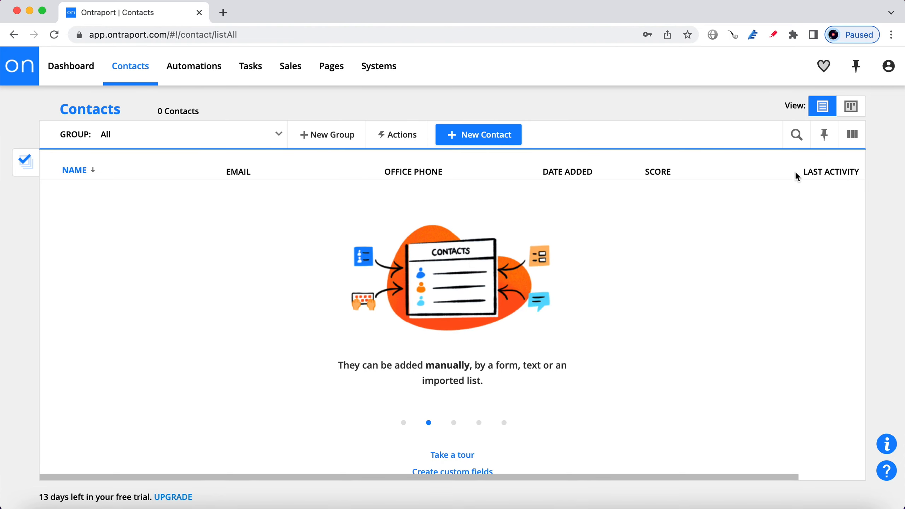
left_click(888, 66)
left_click(777, 152)
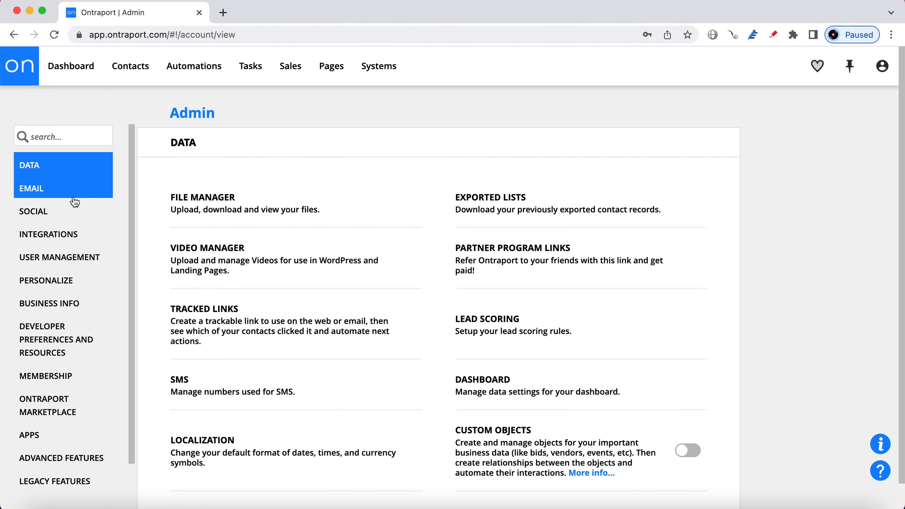
left_click(63, 242)
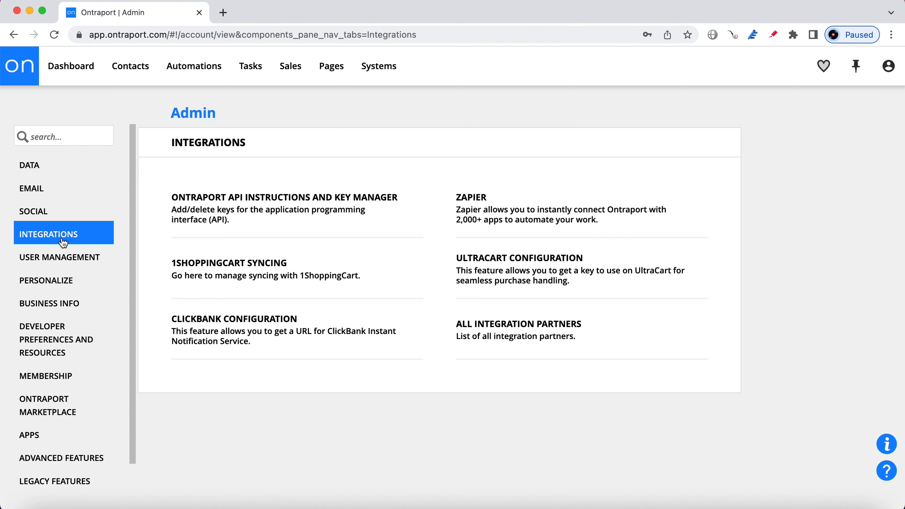
left_click(250, 198)
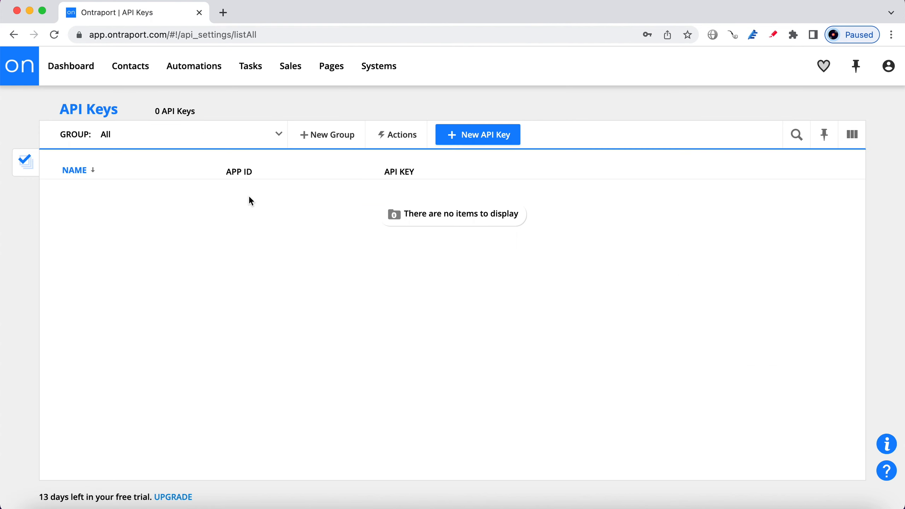
Start a new API key with contact owner Me and enable Add Contacts, Search Contacts, Delete Contacts, Manage Fields and Create Key.
left_click(479, 137)
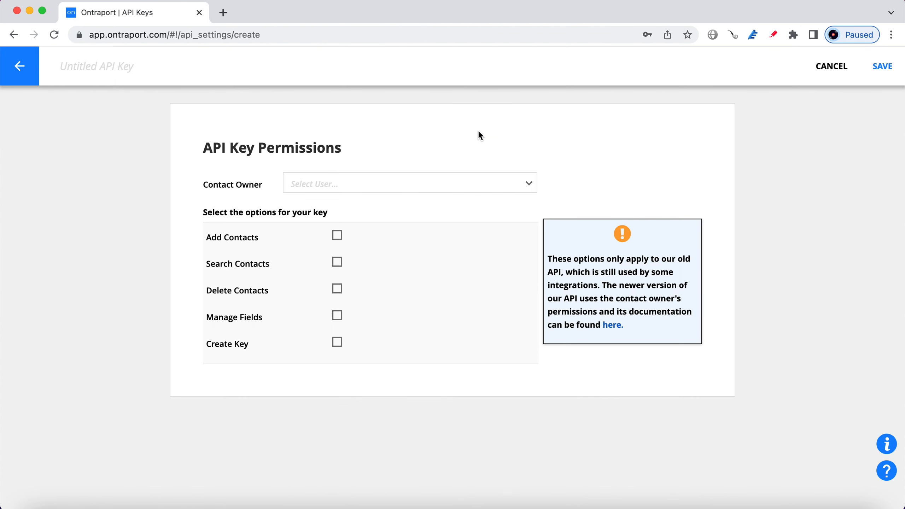
left_click(415, 183)
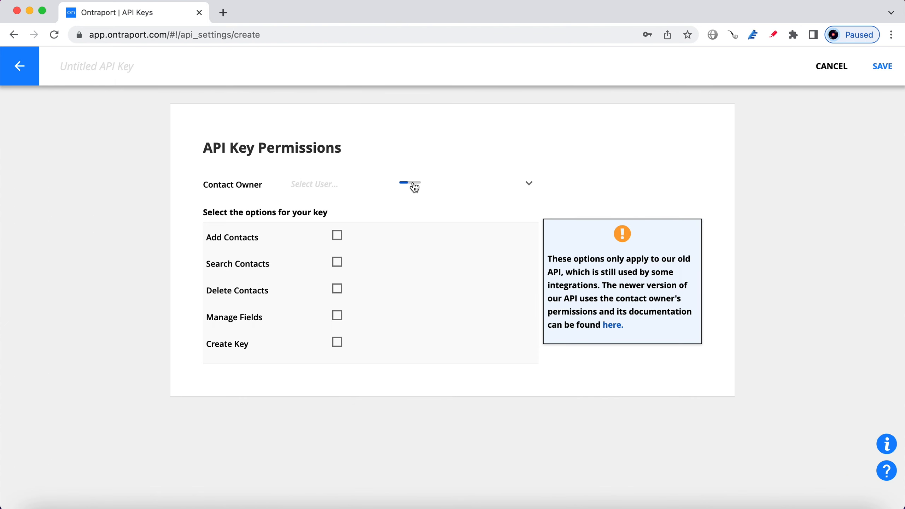
left_click(370, 202)
left_click(337, 236)
left_click(337, 263)
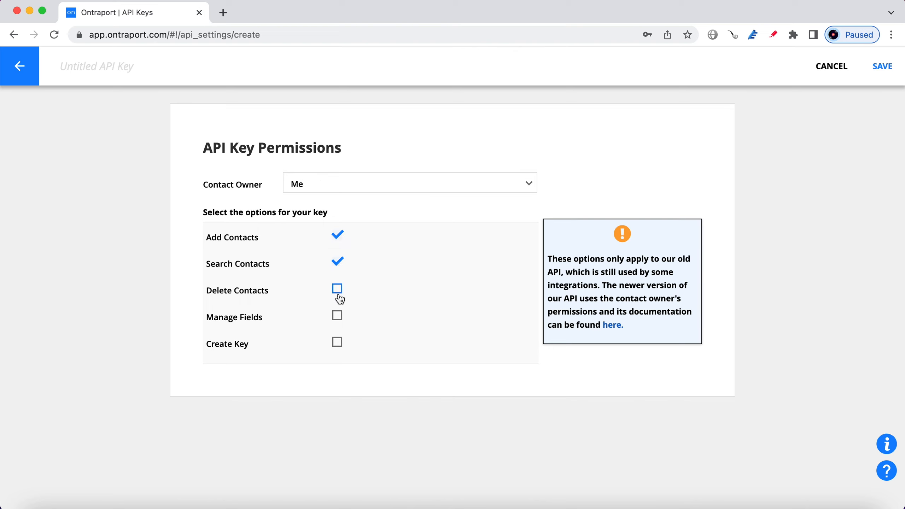
left_click(337, 289)
left_click(337, 316)
left_click(337, 342)
Name the API key ApiX-Drive and save it.
left_click(160, 73)
type("ApiX-Drive")
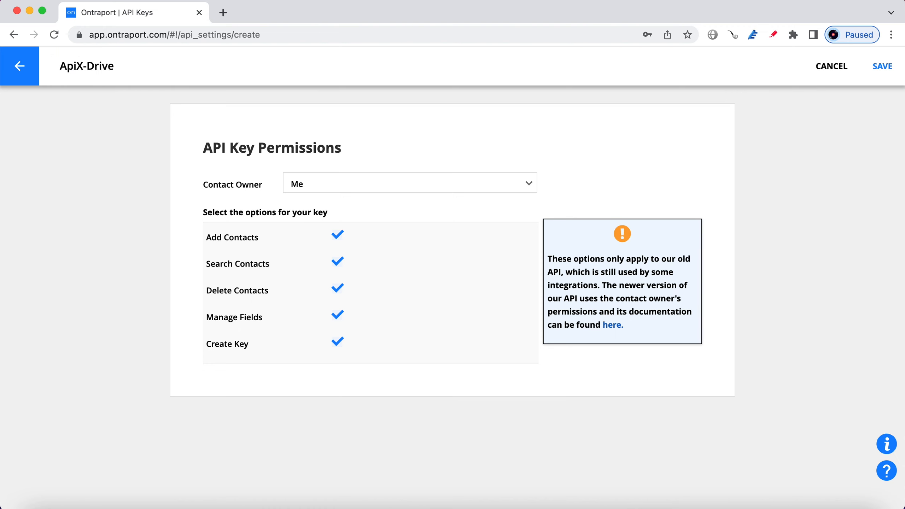
left_click(887, 76)
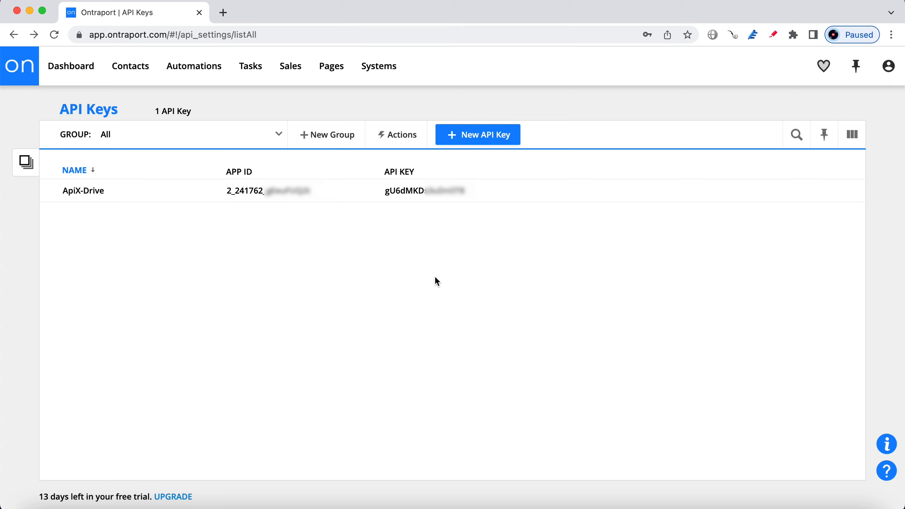
Copy the API key of the ApiX-Drive entry, switch to ApiX-Drive and paste it into the integration's API Key field.
left_click_drag(474, 192, 385, 190)
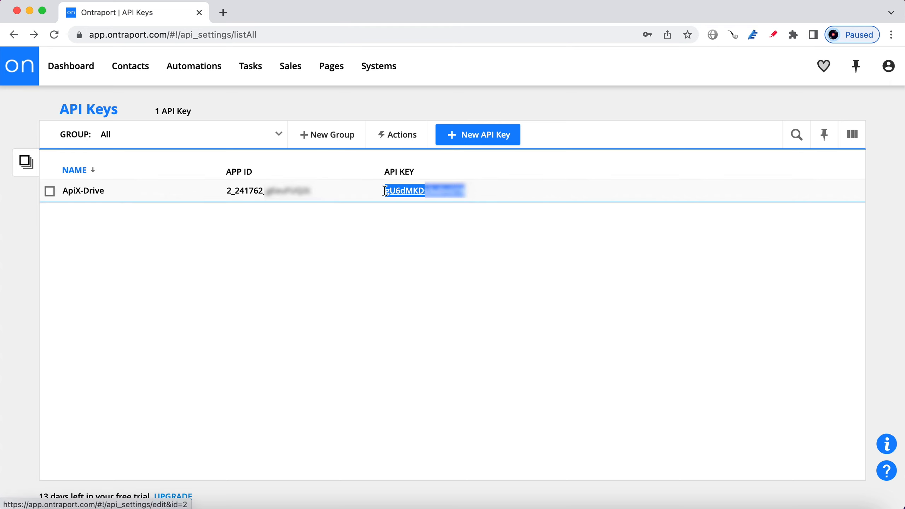
right_click(396, 192)
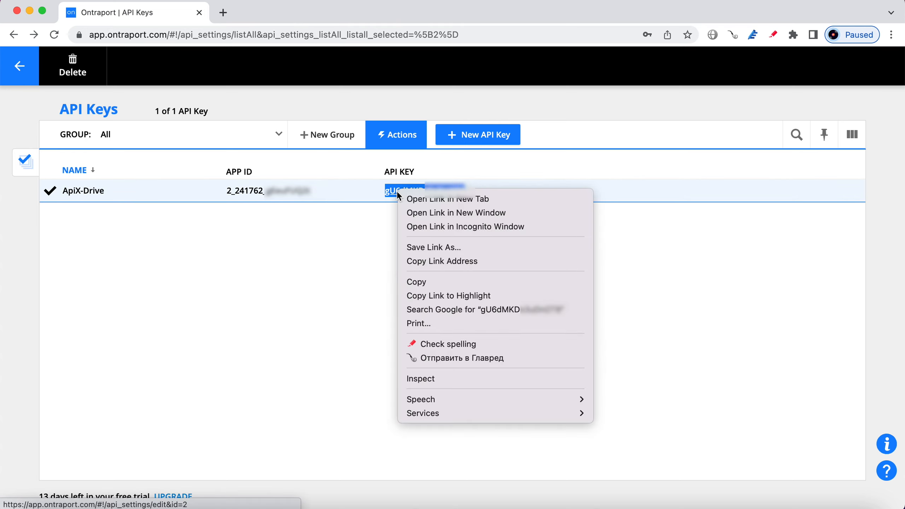
left_click(420, 280)
key("super+Tab")
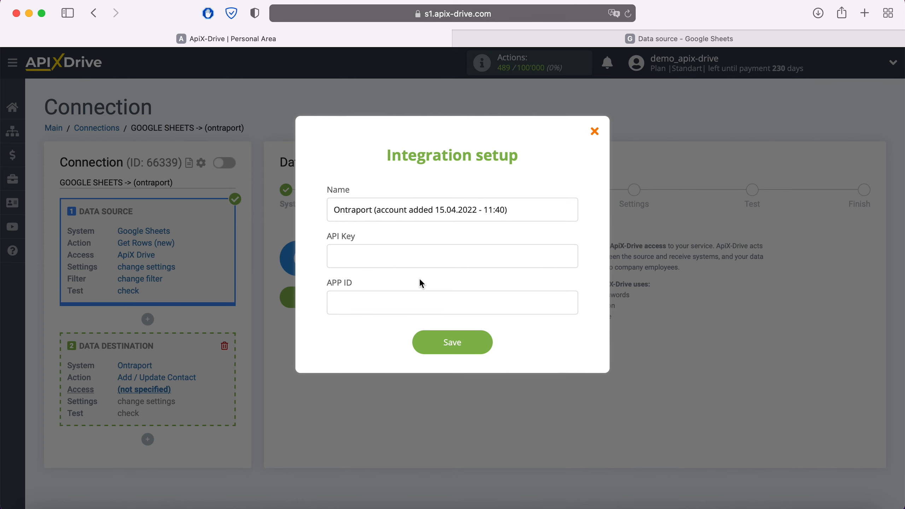
right_click(375, 261)
left_click(398, 298)
Copy the APP ID from Ontraport, paste it into the APP ID field of the ApiX-Drive integration setup and save the account.
key("super+Tab")
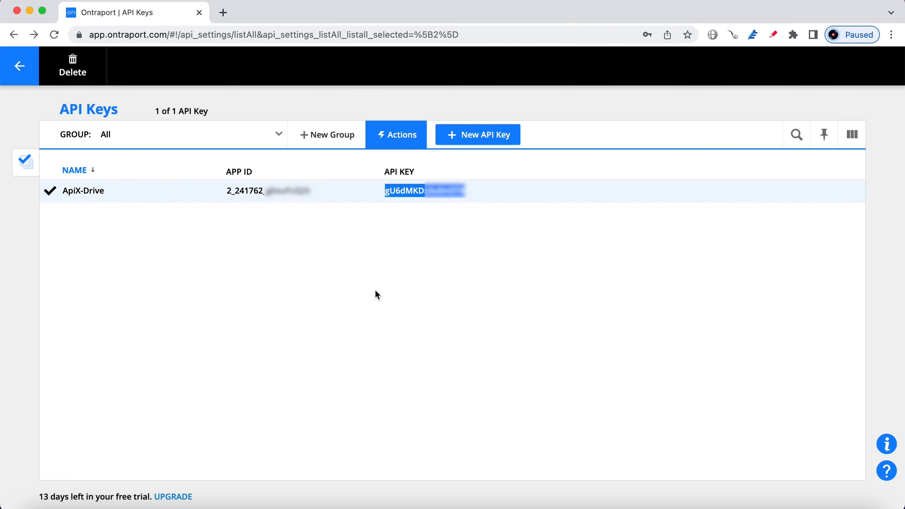
left_click_drag(311, 196, 222, 196)
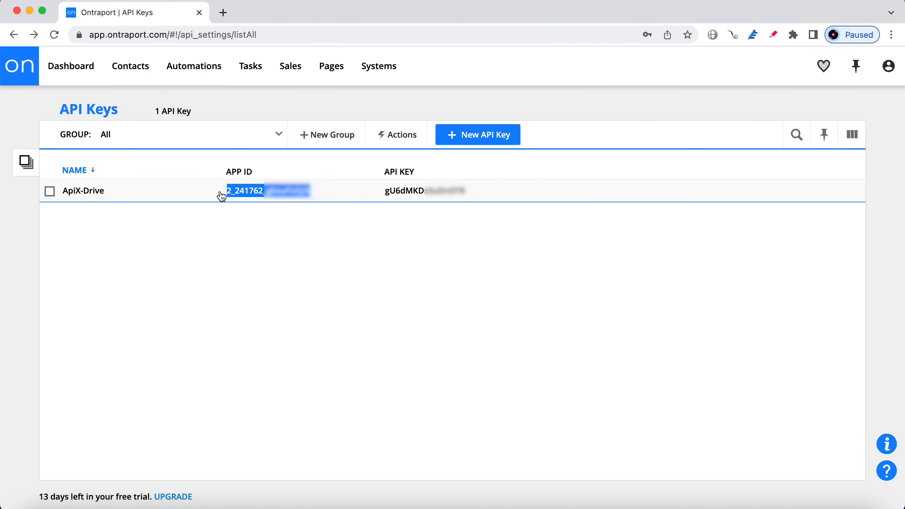
right_click(244, 191)
left_click(269, 285)
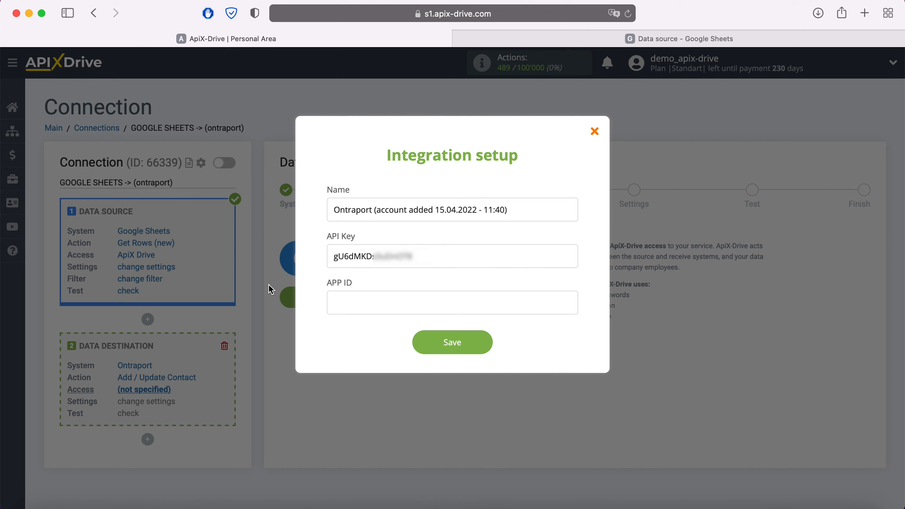
left_click(358, 305)
right_click(337, 306)
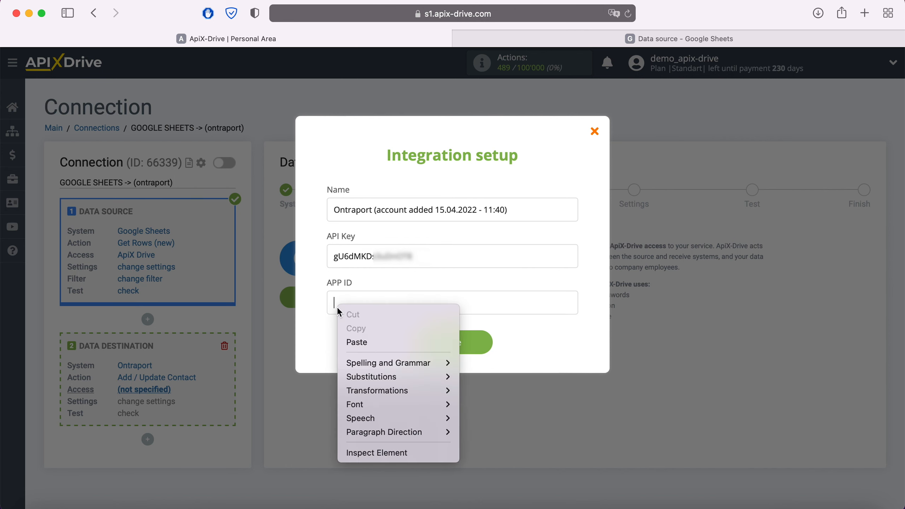
left_click(370, 342)
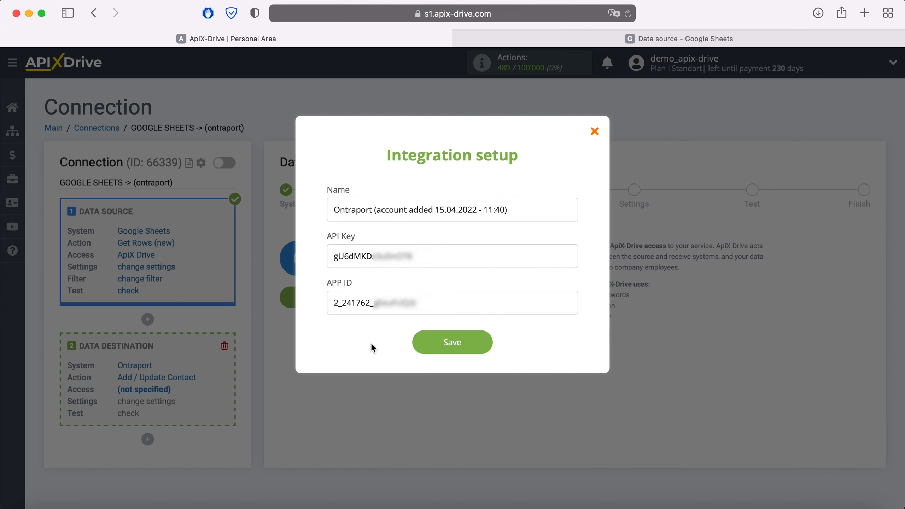
left_click(474, 346)
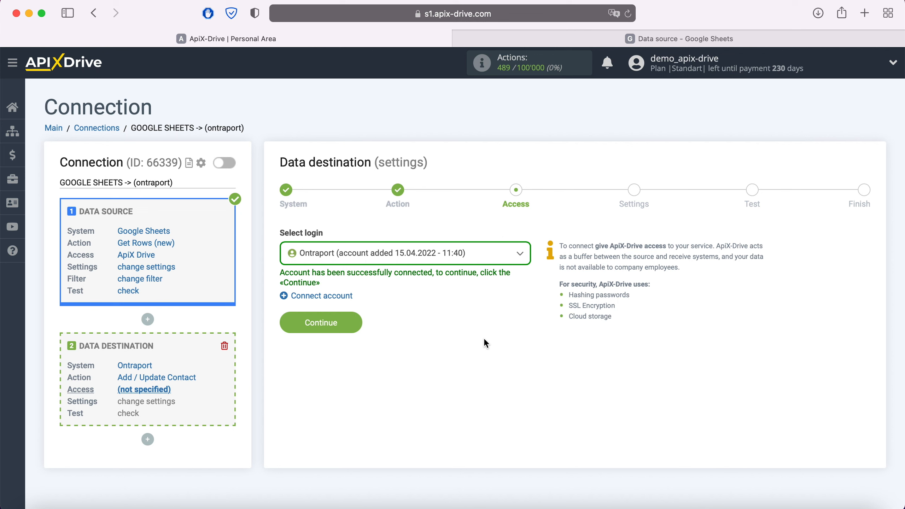
Select the newly connected Ontraport account as the login and continue to the data destination settings.
left_click(417, 256)
left_click(413, 330)
left_click(354, 319)
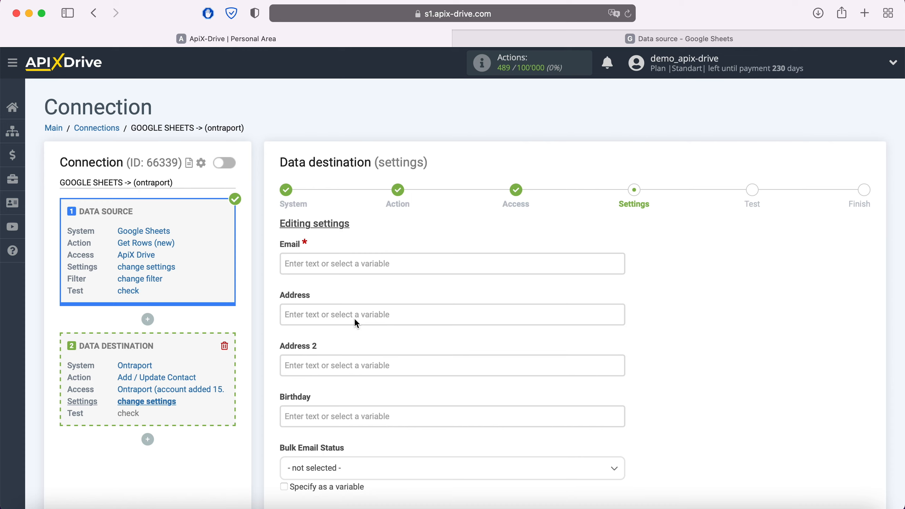
Map the required Email field to Google Sheets Column E.
left_click(337, 266)
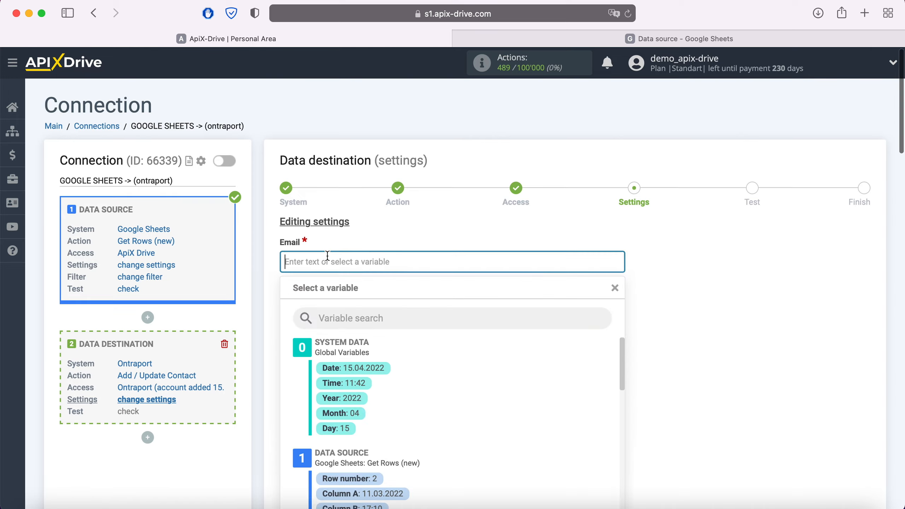
scroll(489, 283, "down", 5)
scroll(489, 284, "down", 5)
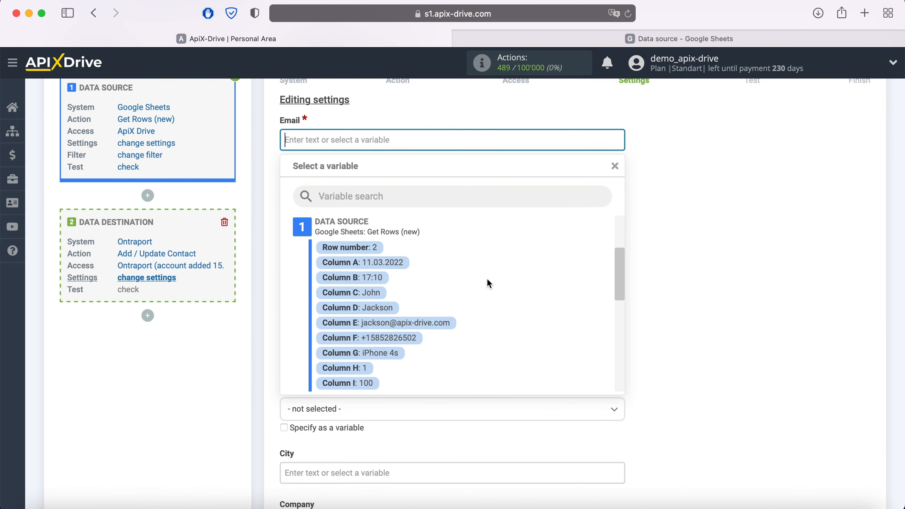
left_click(438, 322)
Map the First Name field to Google Sheets Column C.
scroll(439, 323, "down", 8)
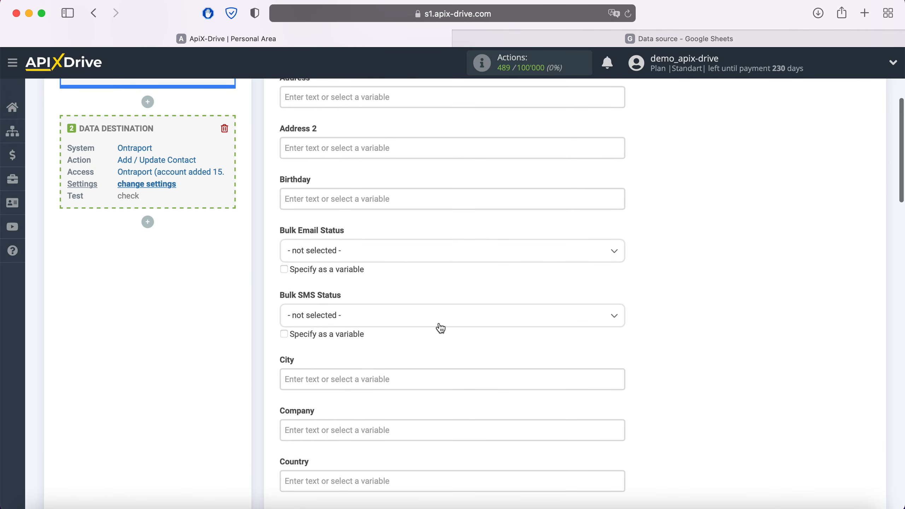
scroll(441, 326, "down", 6)
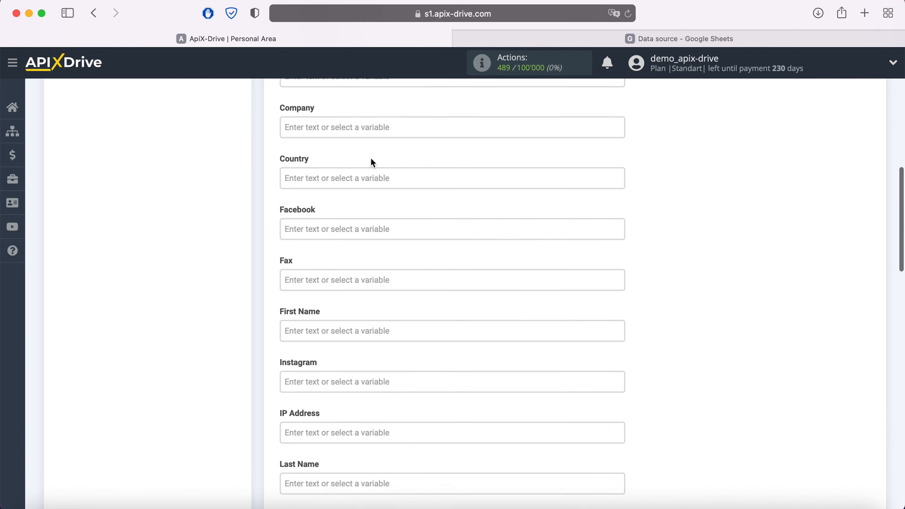
scroll(371, 161, "down", 2)
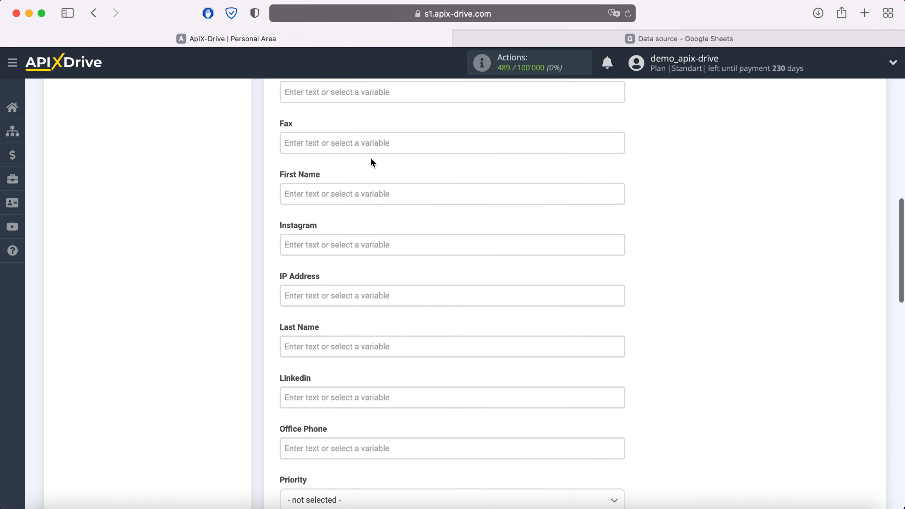
left_click(362, 188)
scroll(409, 228, "down", 2)
scroll(457, 267, "down", 4)
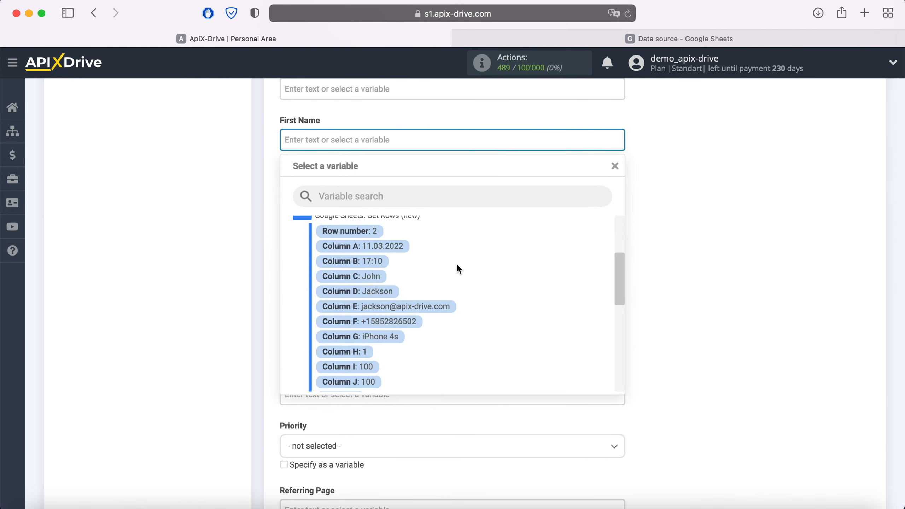
left_click(376, 277)
Map the Last Name field to Google Sheets Column D.
left_click(385, 292)
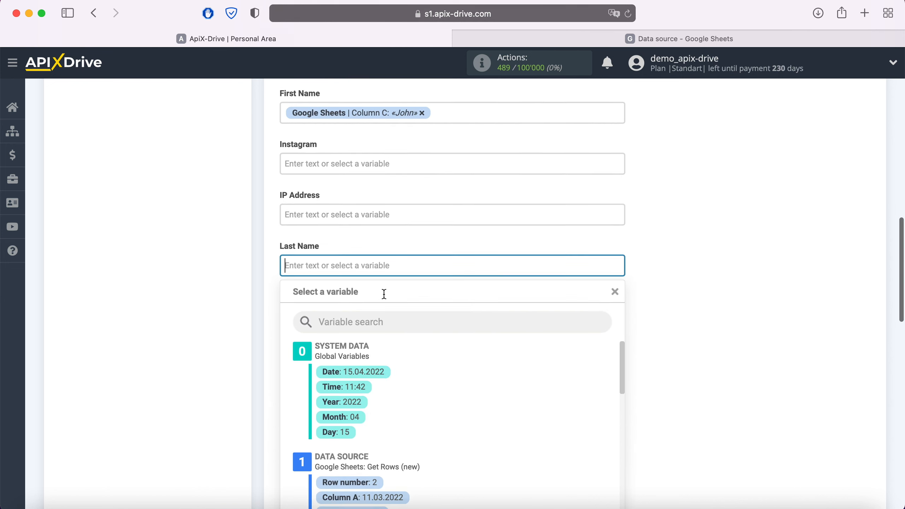
scroll(469, 287, "down", 4)
scroll(469, 285, "down", 2)
scroll(469, 287, "down", 1)
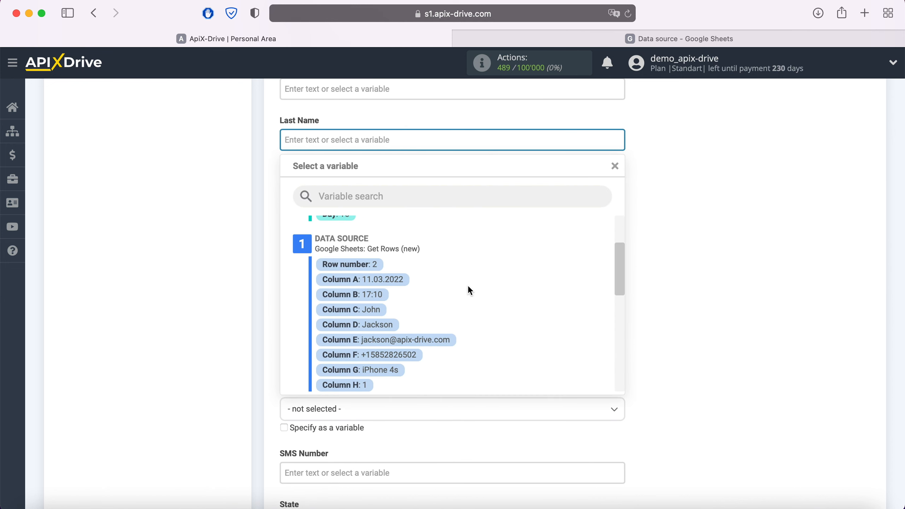
left_click(389, 323)
Map both the Office Phone and SMS Number fields to Google Sheets Column F.
left_click(421, 239)
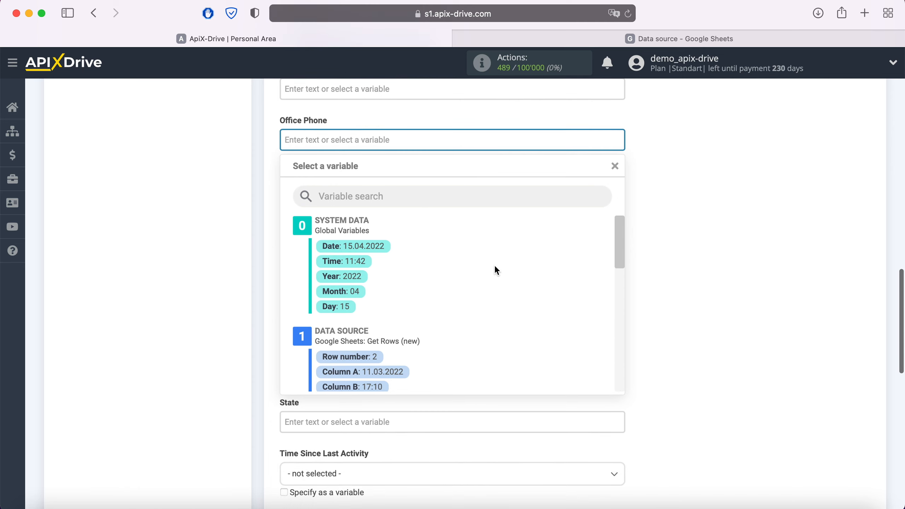
scroll(494, 265, "down", 5)
left_click(418, 316)
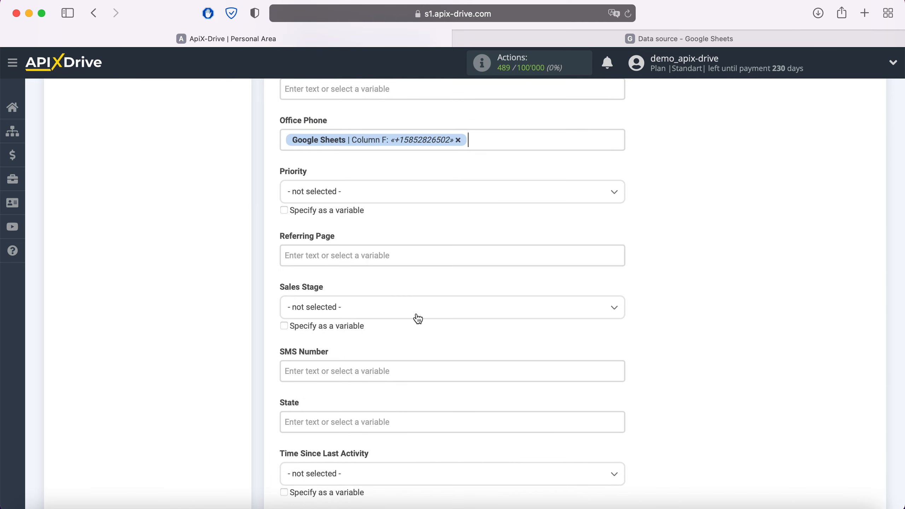
scroll(448, 265, "down", 1)
scroll(447, 265, "down", 5)
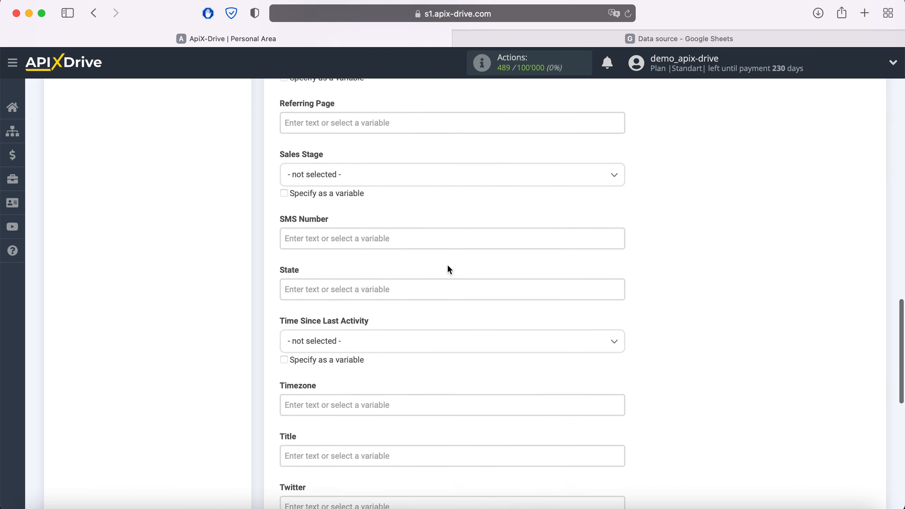
left_click(403, 228)
scroll(491, 255, "down", 4)
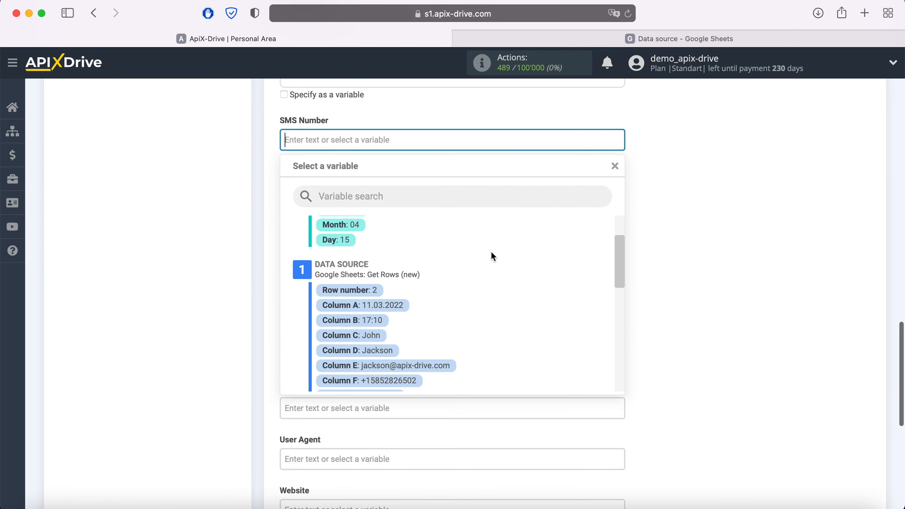
left_click(416, 367)
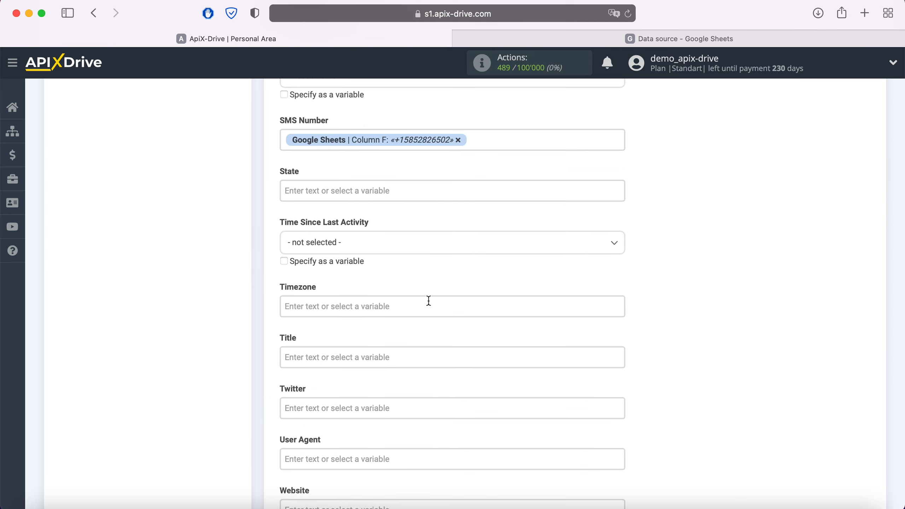
Fill the Title field with the text "New row" followed by the Google Sheets variables Column A and Column B.
scroll(429, 300, "down", 3)
scroll(428, 305, "down", 2)
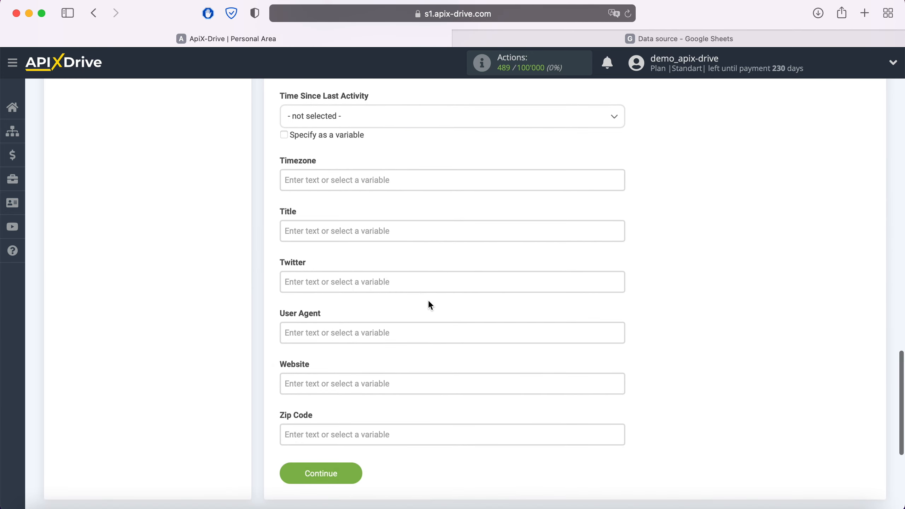
left_click(390, 232)
type("New row")
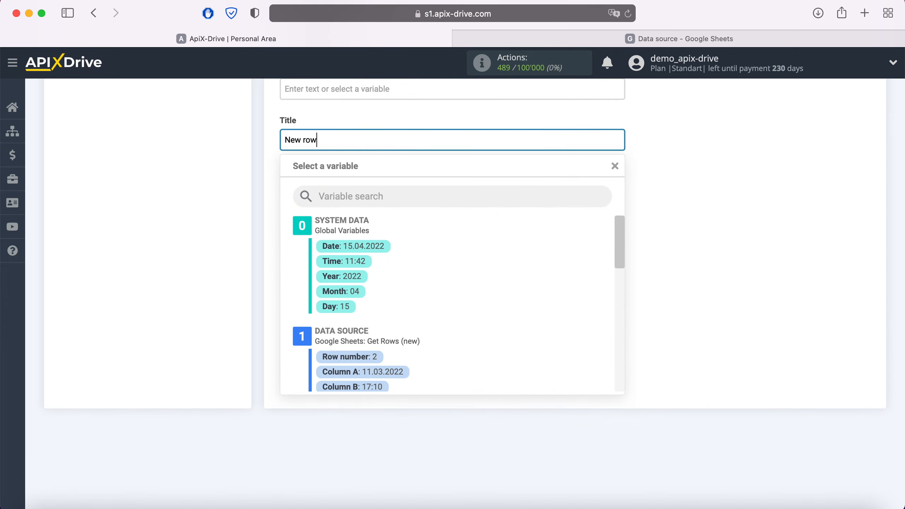
left_click(395, 372)
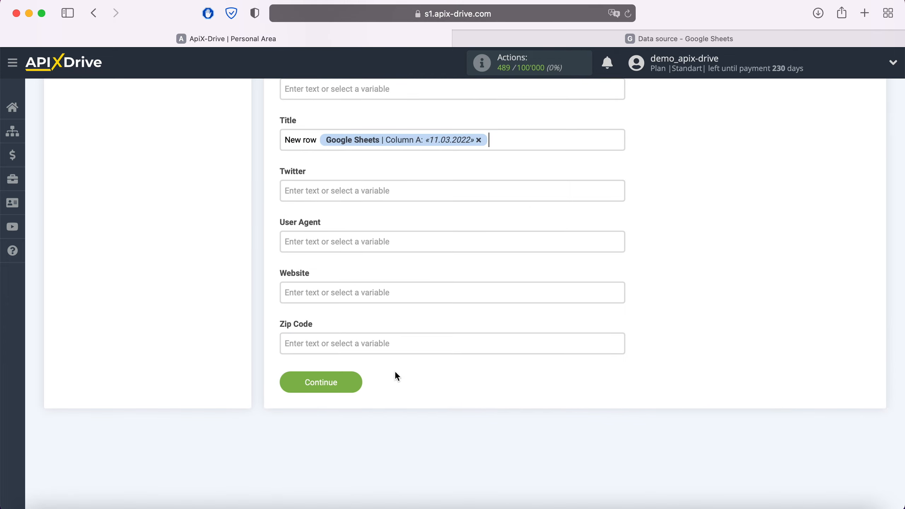
left_click(513, 136)
left_click(367, 378)
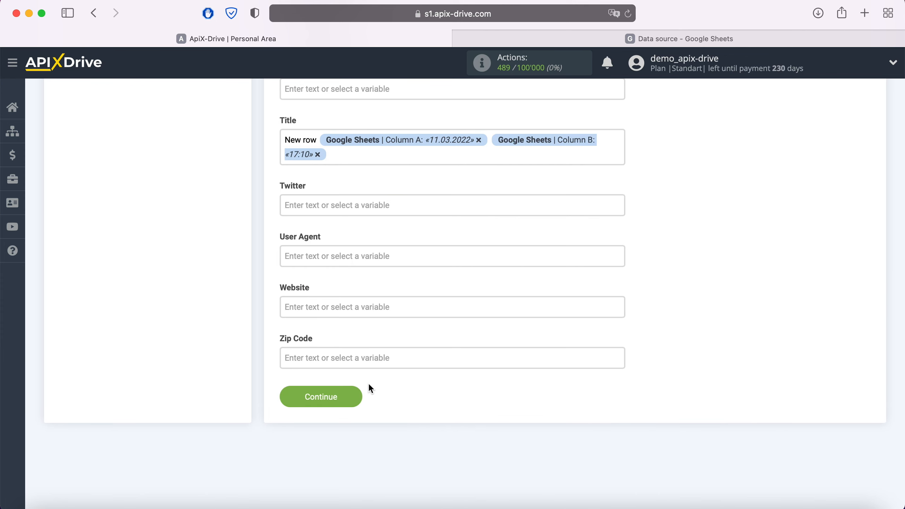
Continue to the test stage, review the sample contact data and send the test data to Ontraport.
left_click(353, 393)
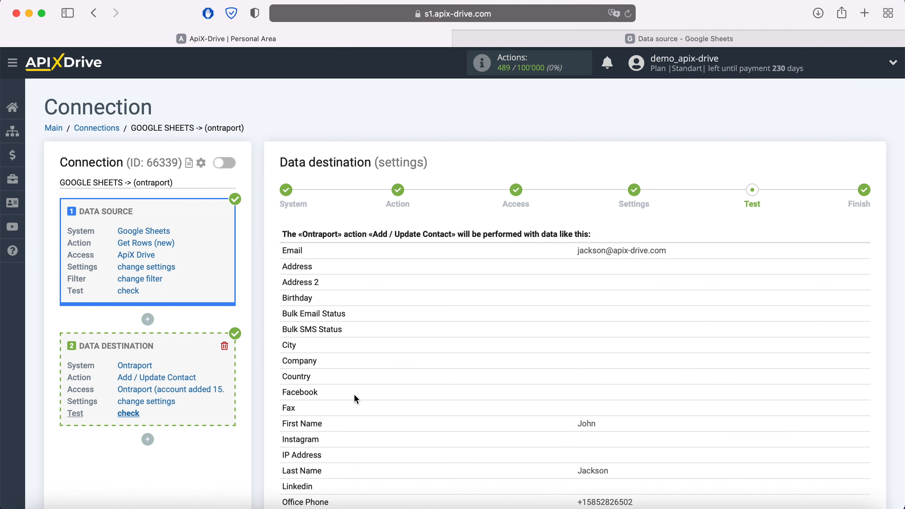
scroll(355, 396, "down", 7)
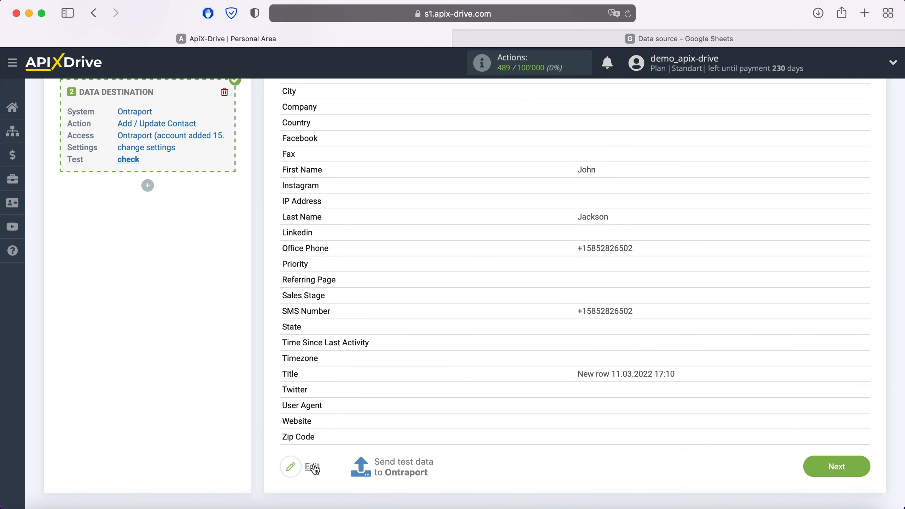
left_click(402, 463)
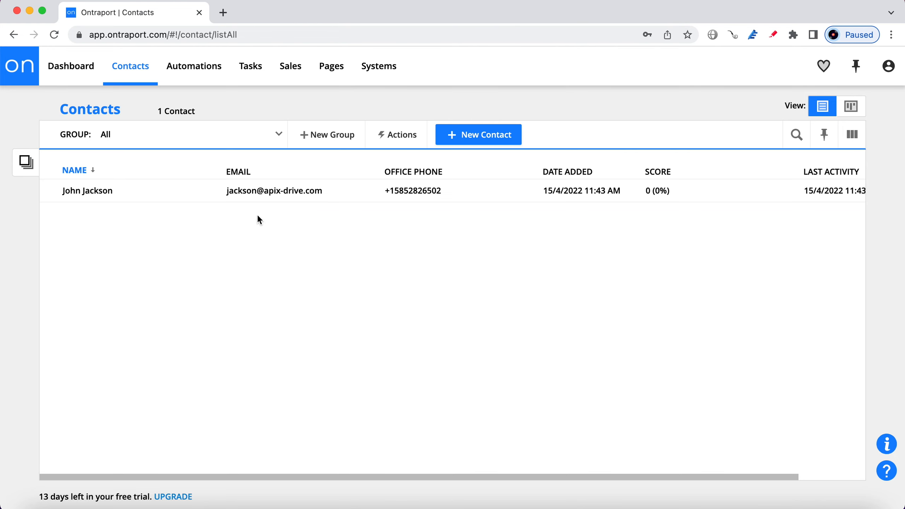
Check the test contact in Ontraport, return to ApiX-Drive and finish the data destination setup with automatic updates enabled.
left_click(252, 192)
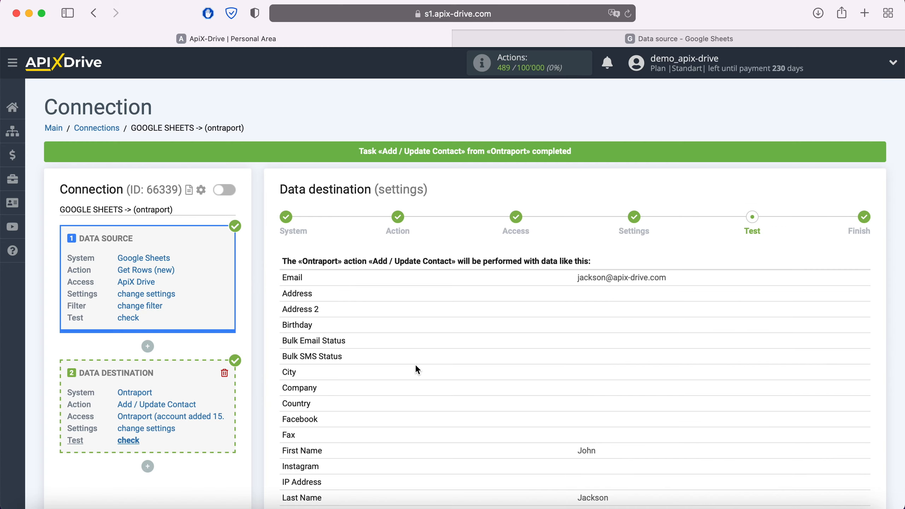
scroll(416, 369, "down", 10)
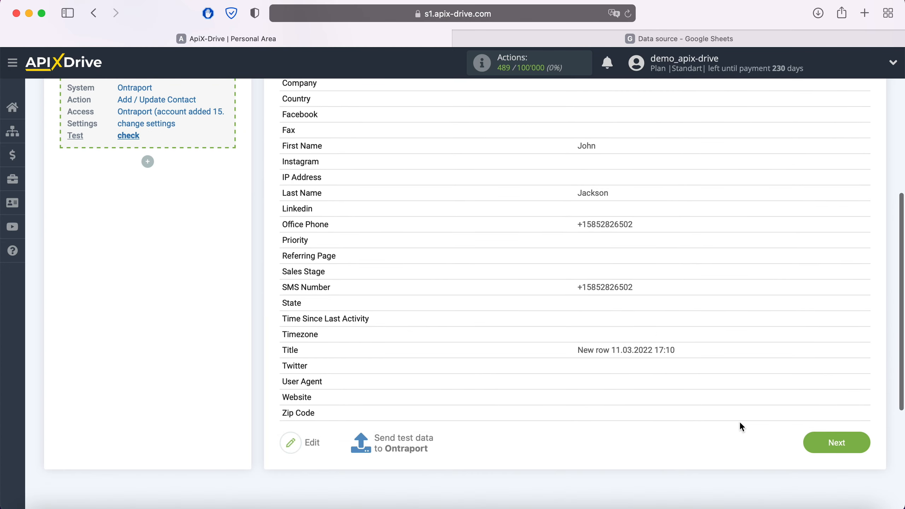
left_click(860, 440)
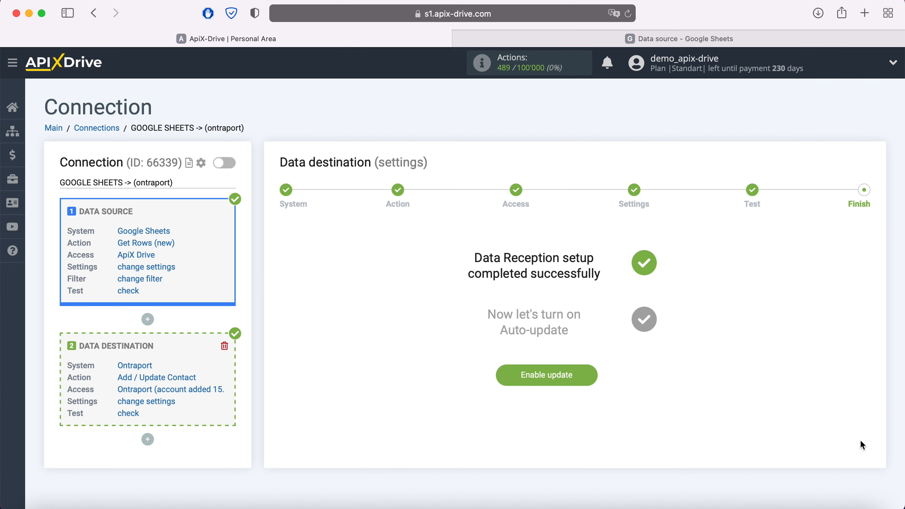
left_click(588, 374)
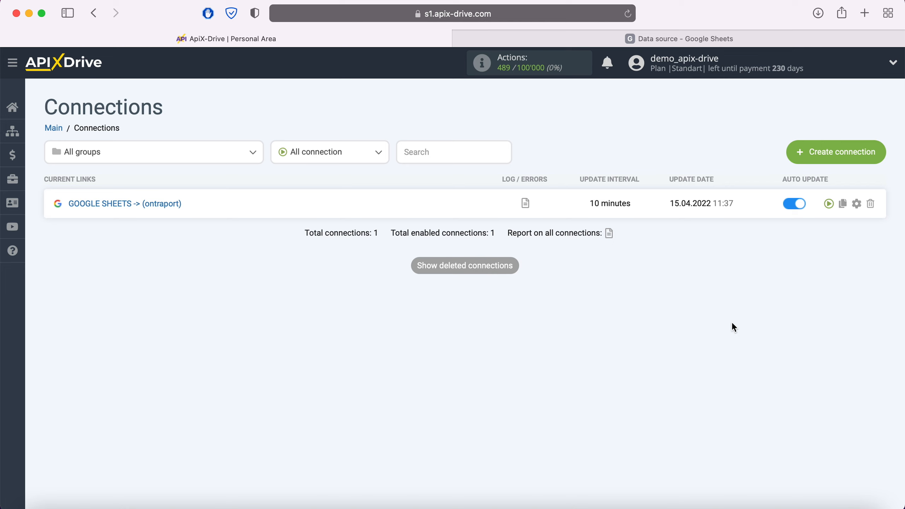
Set the update interval of the Google Sheets to Ontraport connection to 5 minutes and save its setup.
left_click(857, 204)
left_click(486, 293)
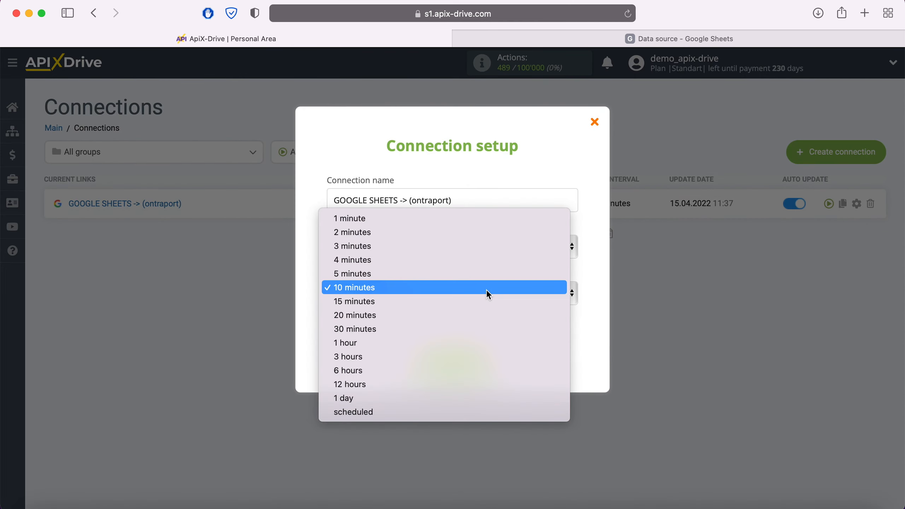
left_click(467, 281)
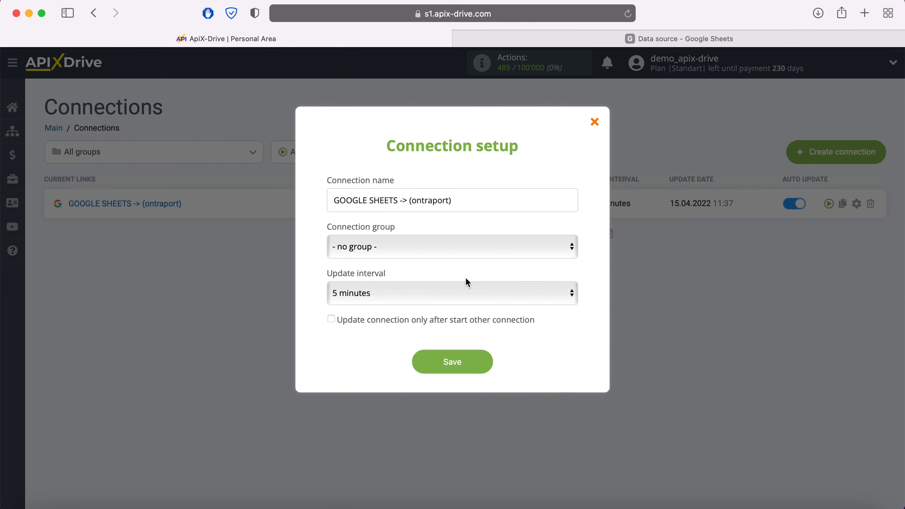
left_click(486, 361)
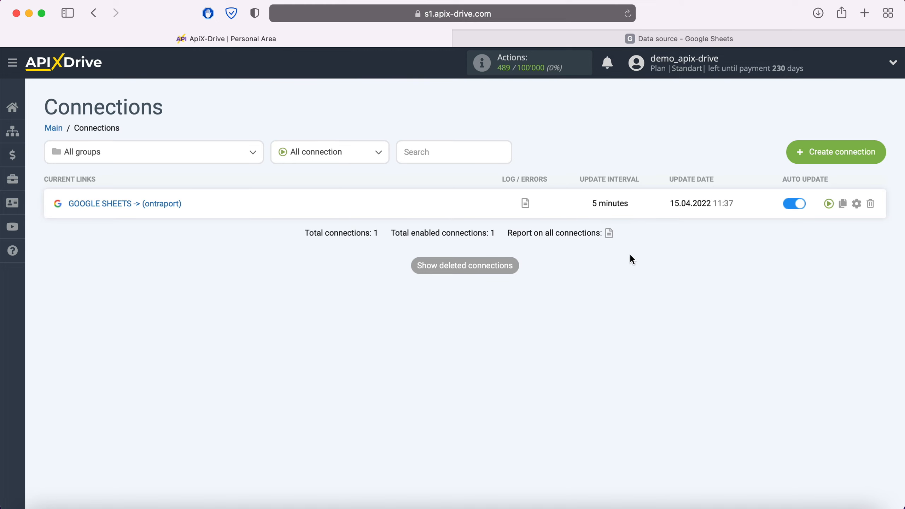